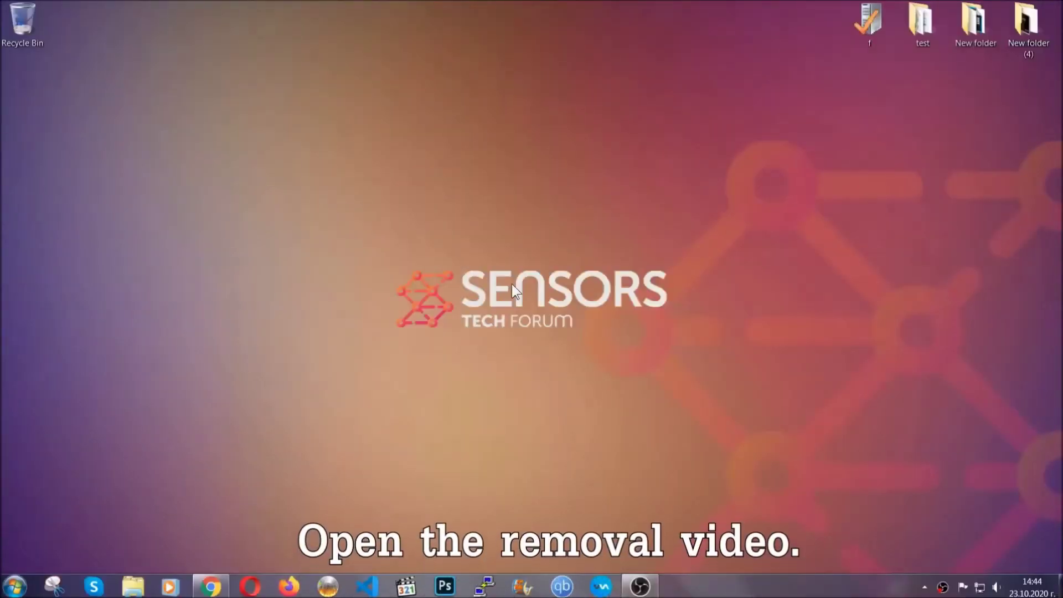
Follow the sensorstechforum link in the video description and download SpyHunter-Installer.exe.
click(211, 586)
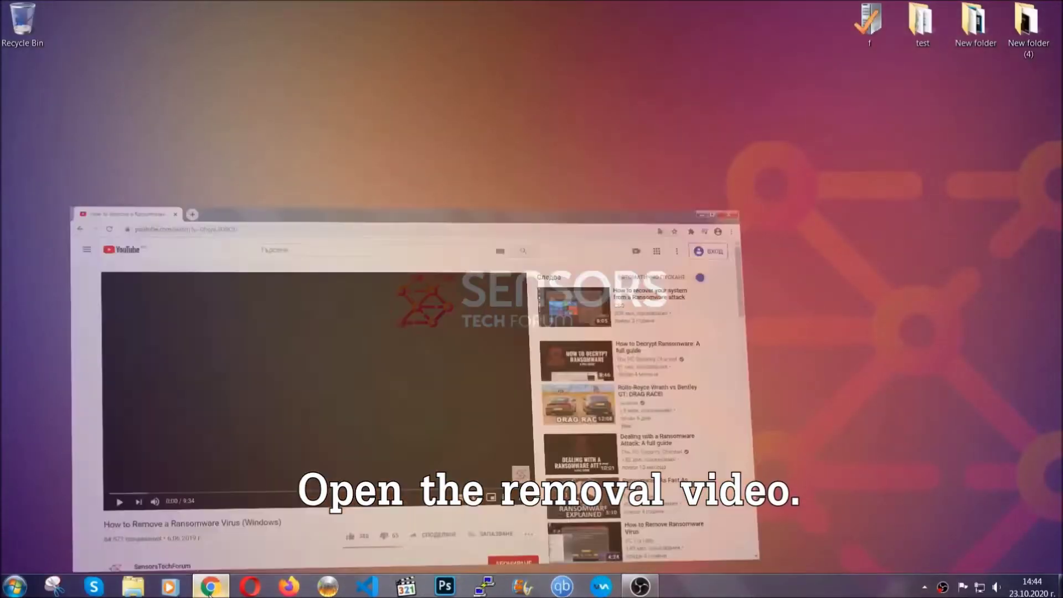
scroll(193, 454, down, 3)
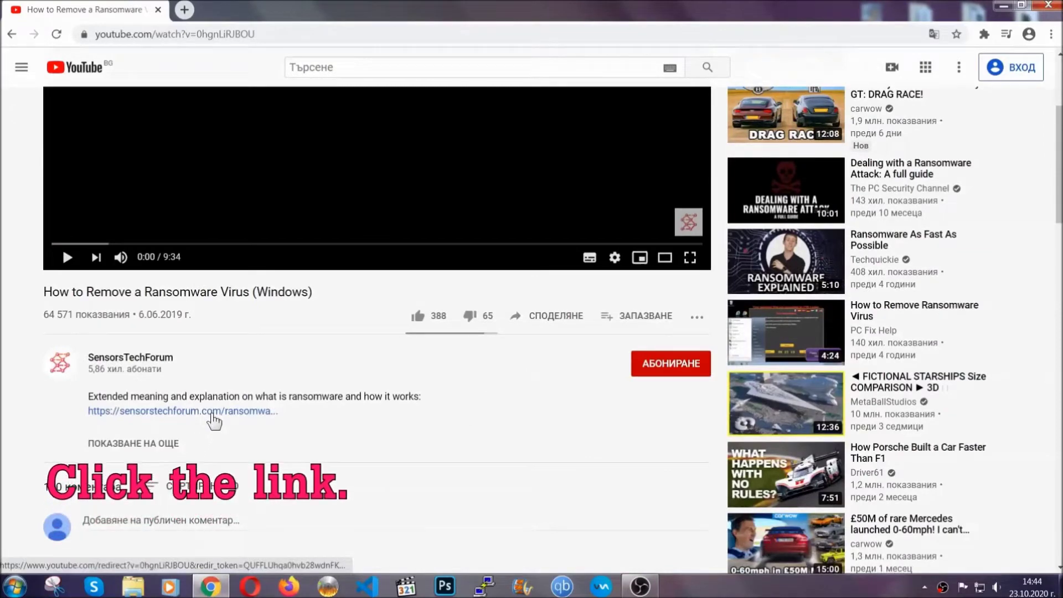
click(212, 414)
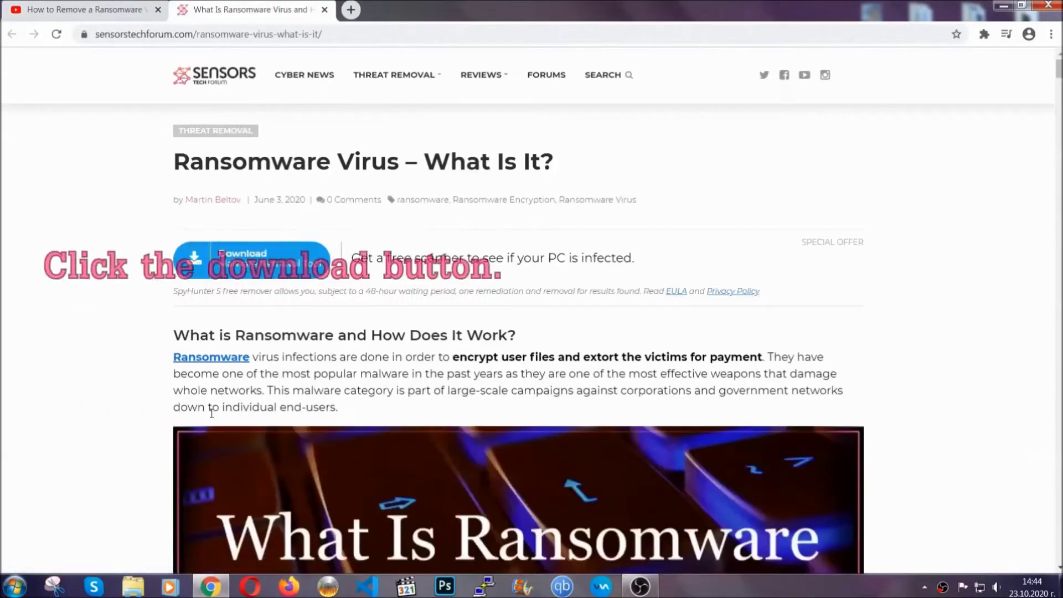
click(240, 259)
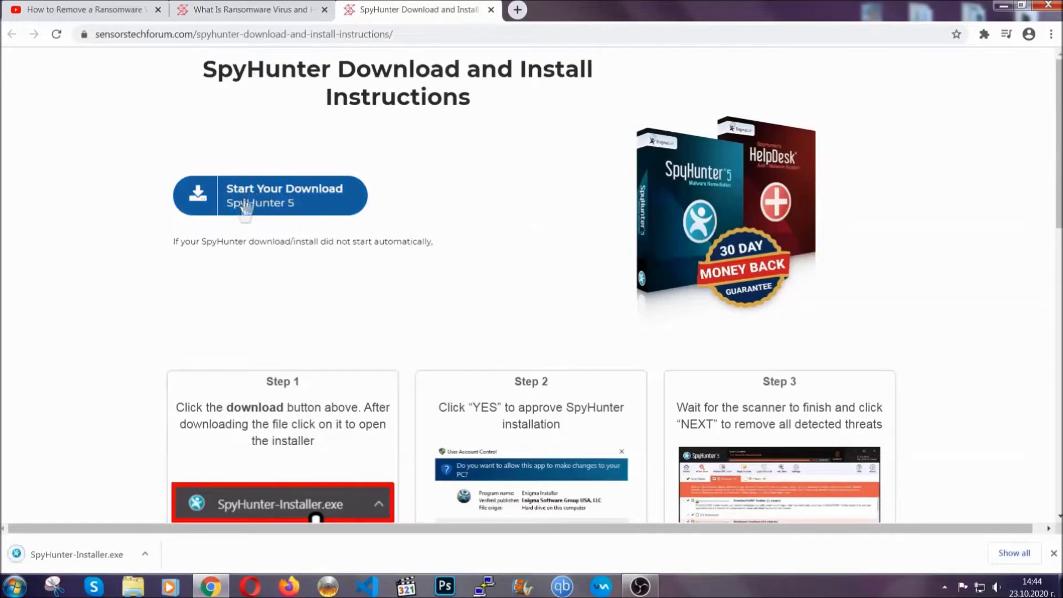
Run SpyHunter-Installer.exe in English, accept the EULA, and install SpyHunter 5 through to Finish.
click(75, 553)
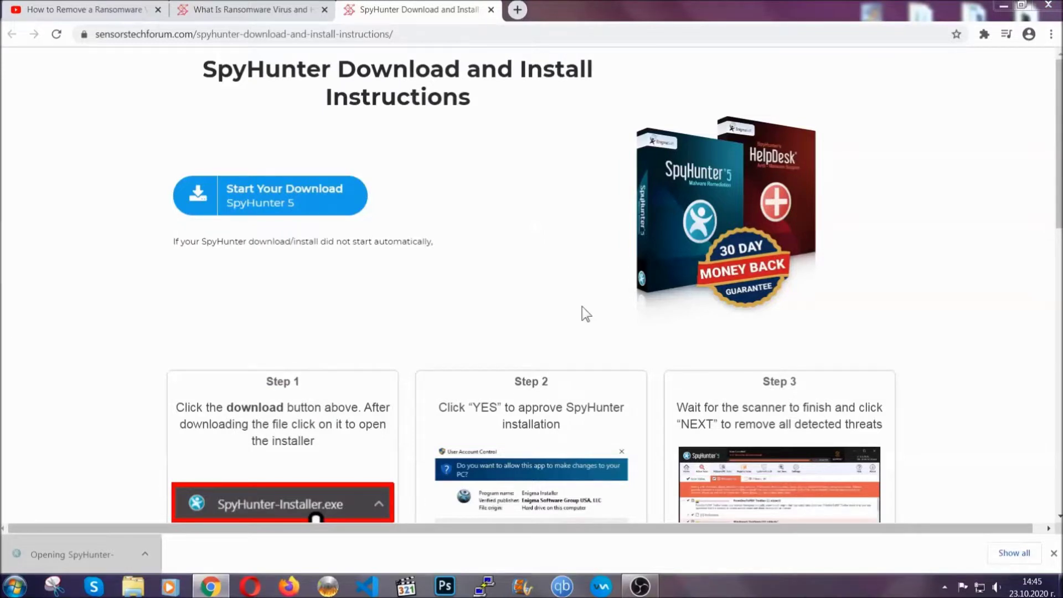
scroll(578, 312, down, 2)
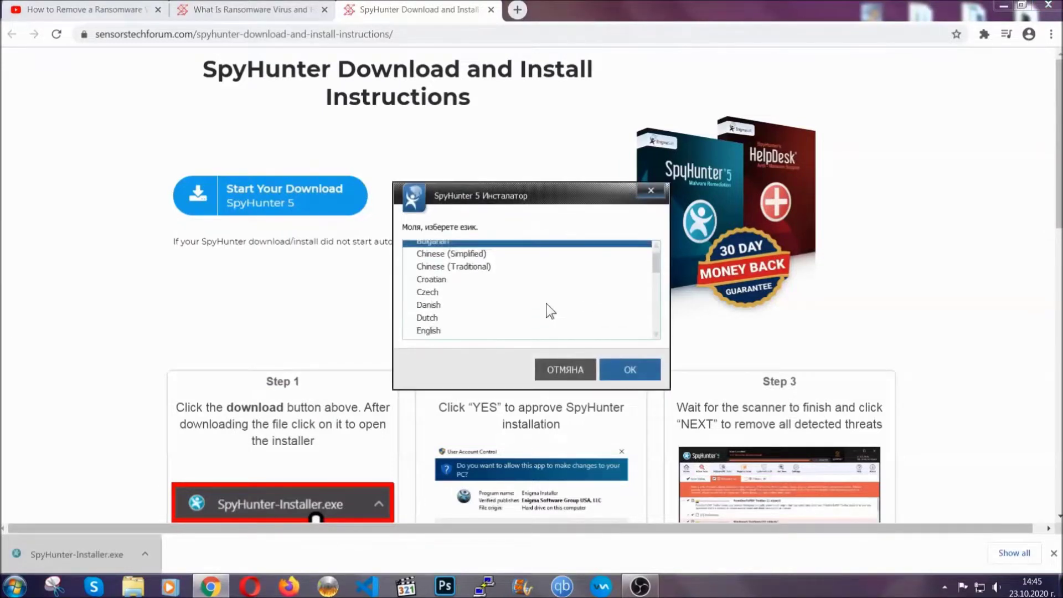
click(500, 303)
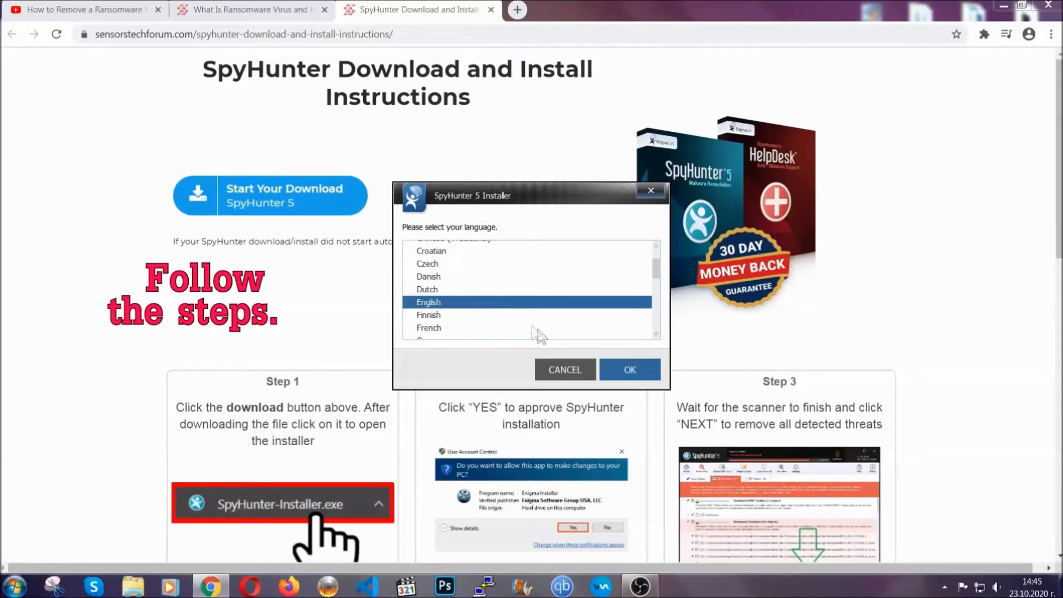
click(619, 369)
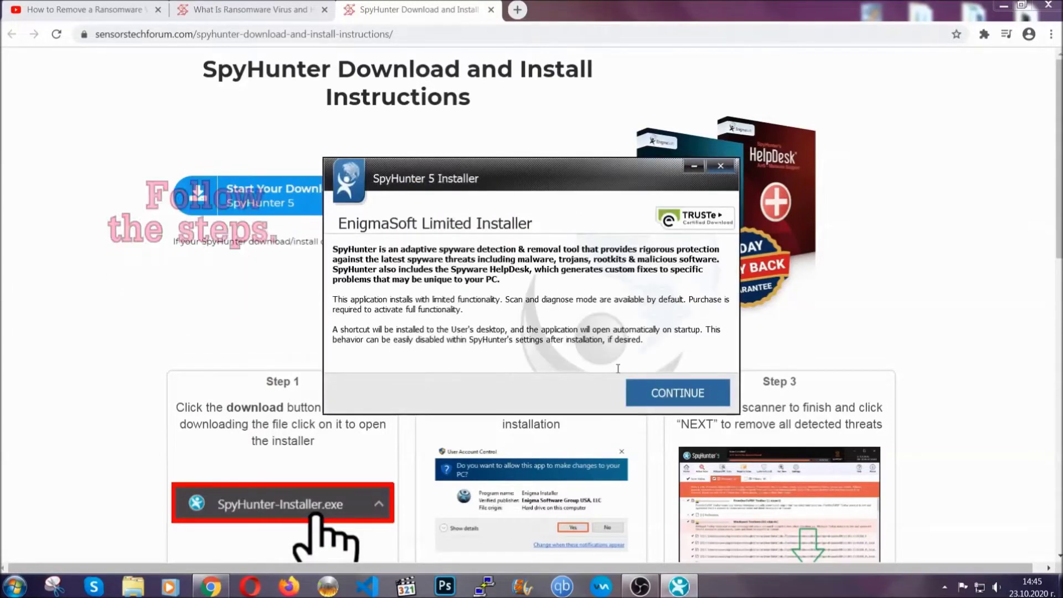
click(642, 384)
click(608, 358)
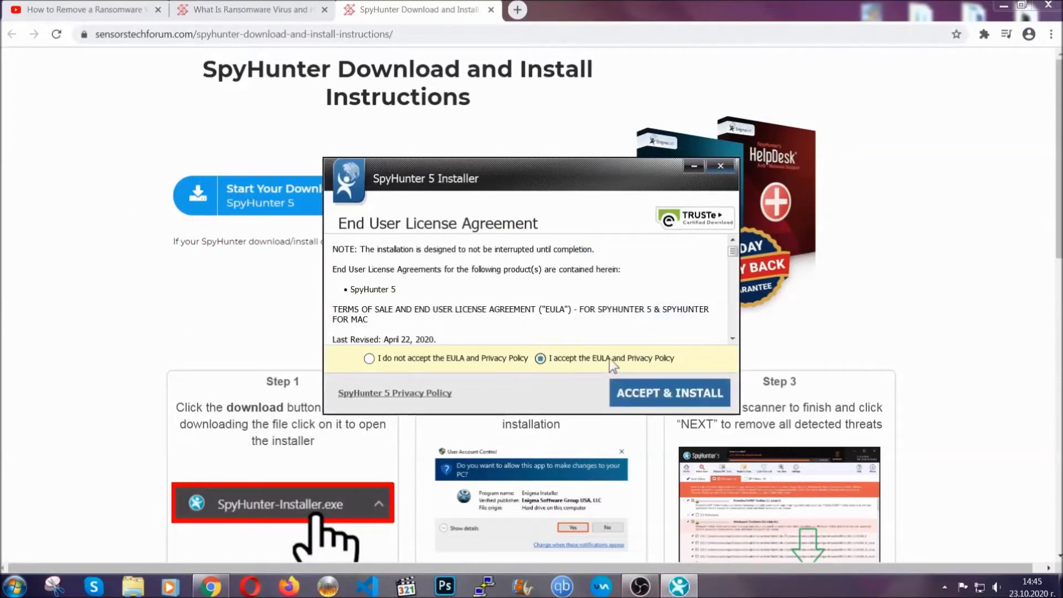
click(635, 388)
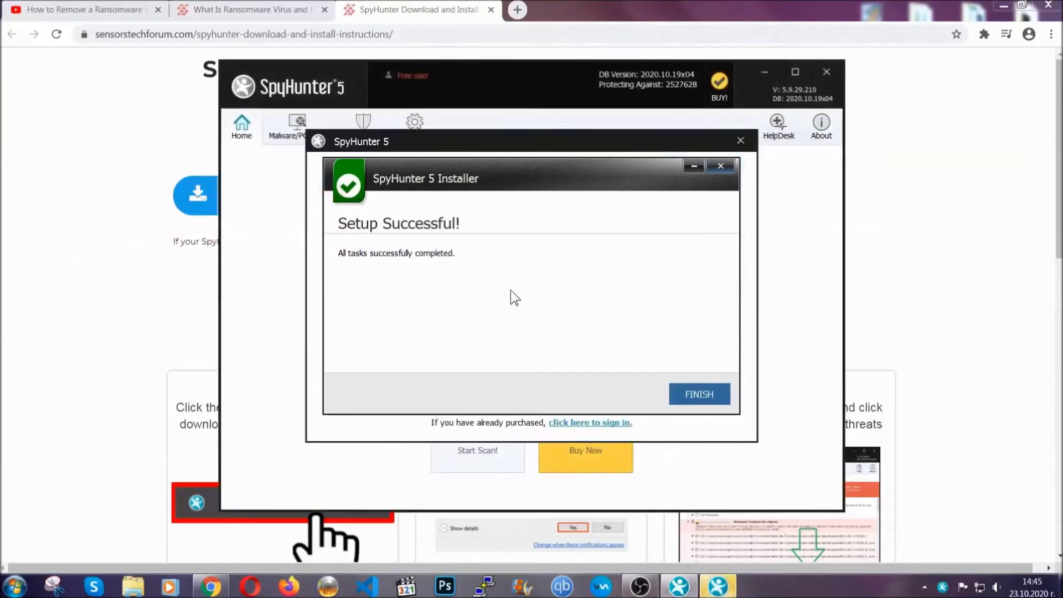
click(679, 395)
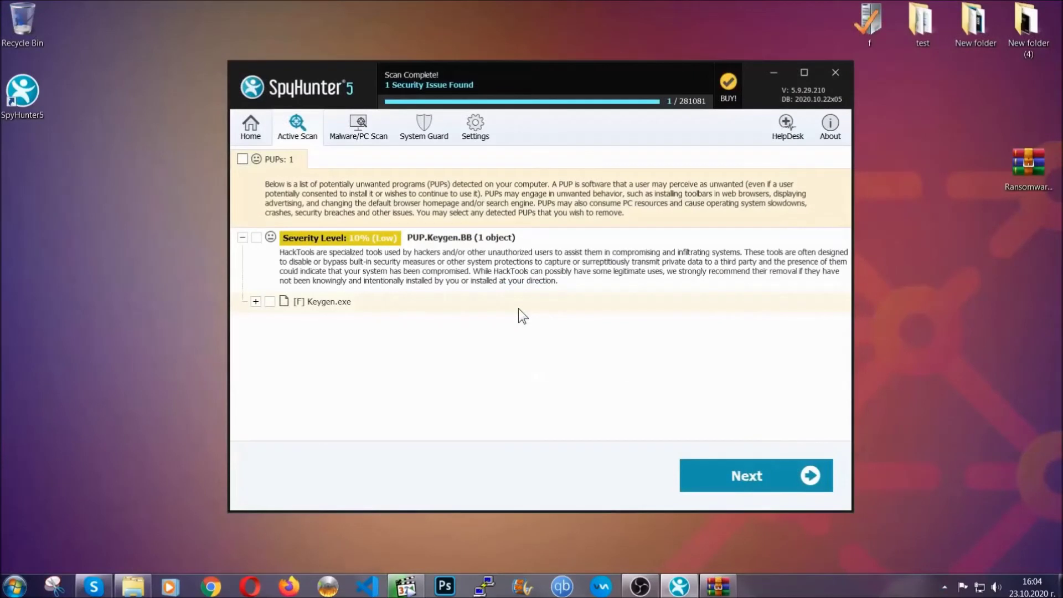
Tick the PUPs: 1 checkbox to select Keygen.exe (PUP.Keygen.BB) for removal.
click(243, 160)
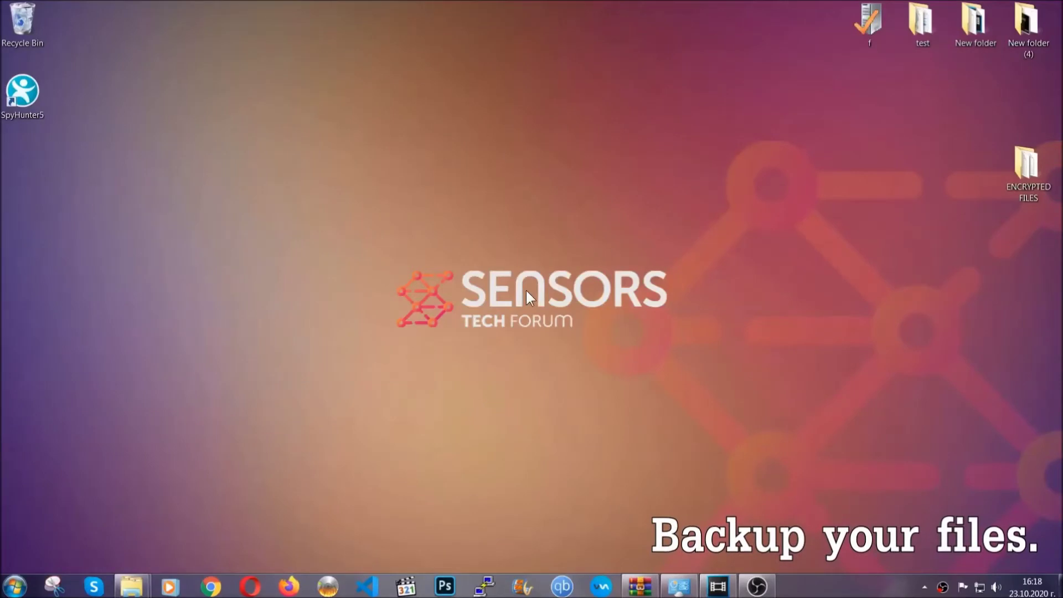
Copy all six encrypted .efji files from the ENCRYPTED FILES folder.
double_click(1021, 170)
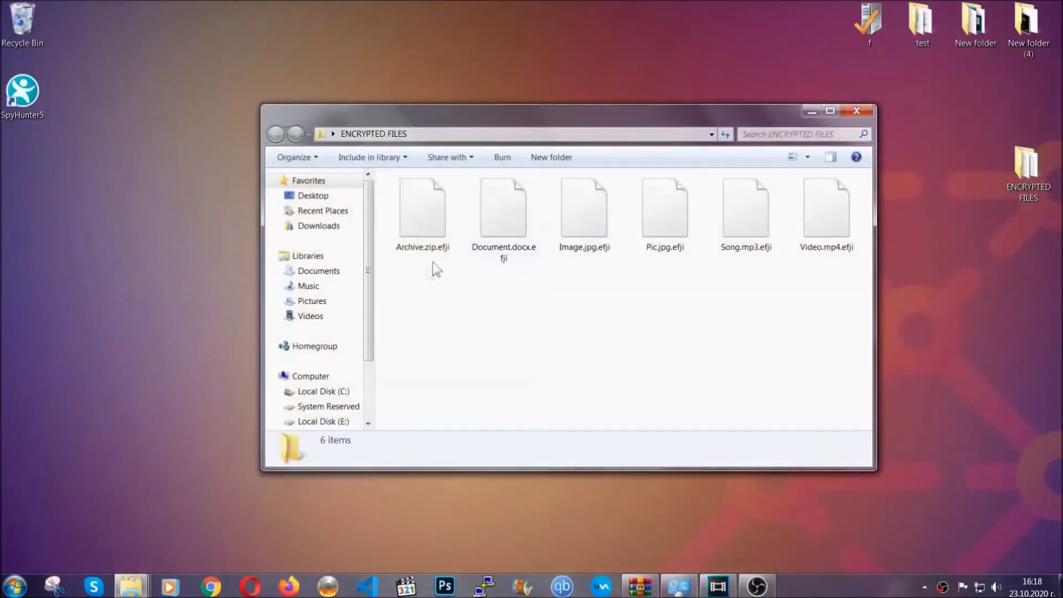
drag(400, 281, 831, 198)
right_click(832, 197)
click(860, 344)
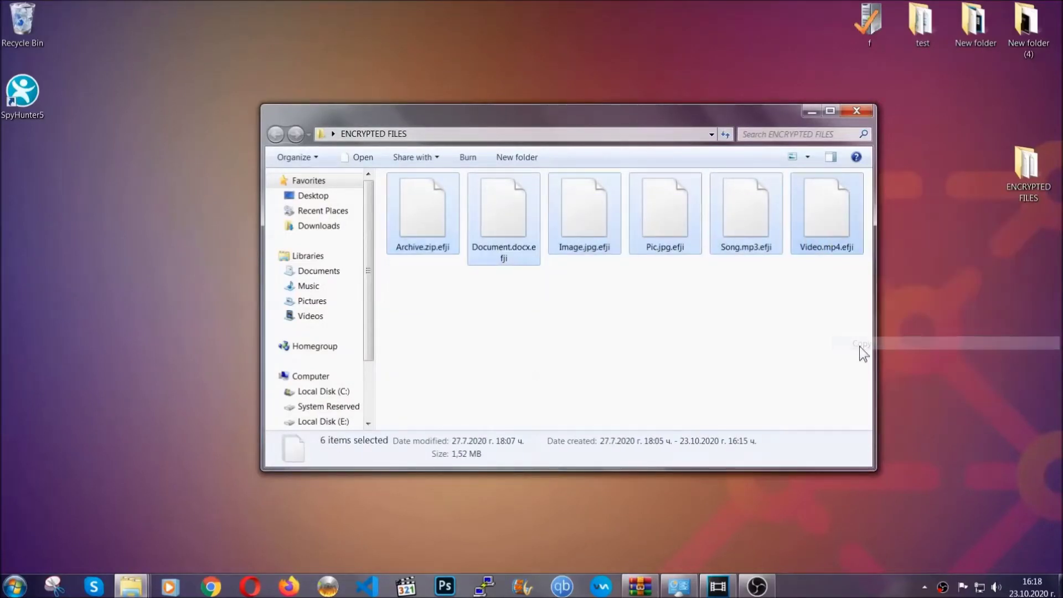
Paste the six files onto FLASH DRIVE (H:) and close the window.
click(814, 111)
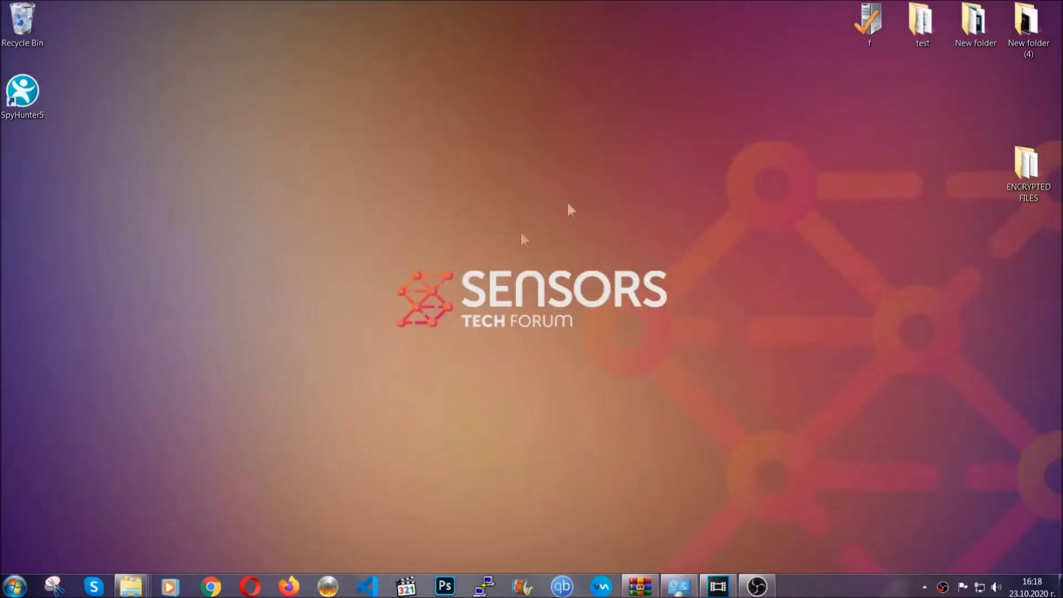
click(13, 585)
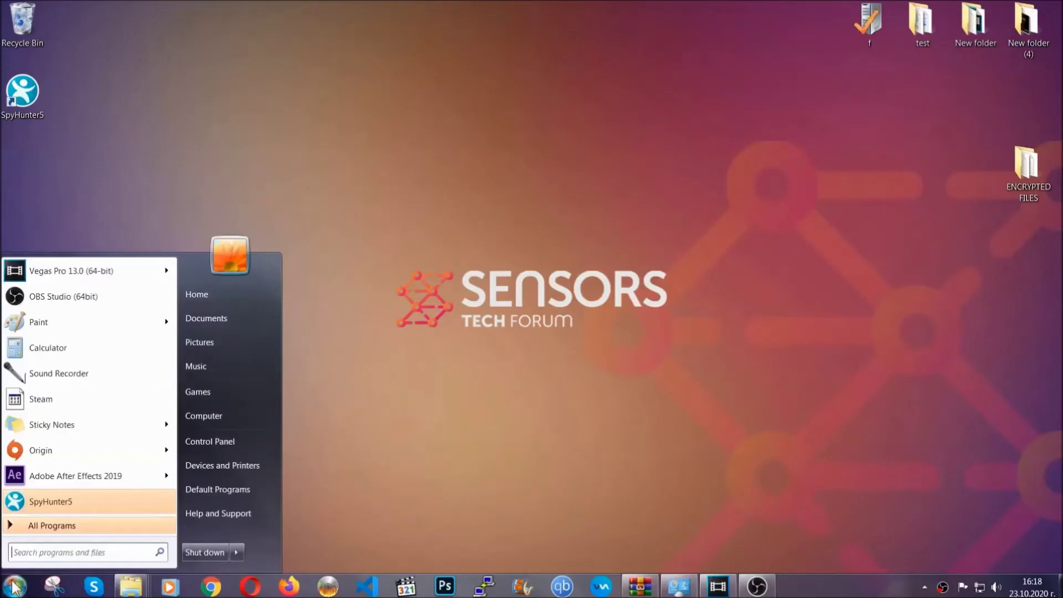
click(202, 415)
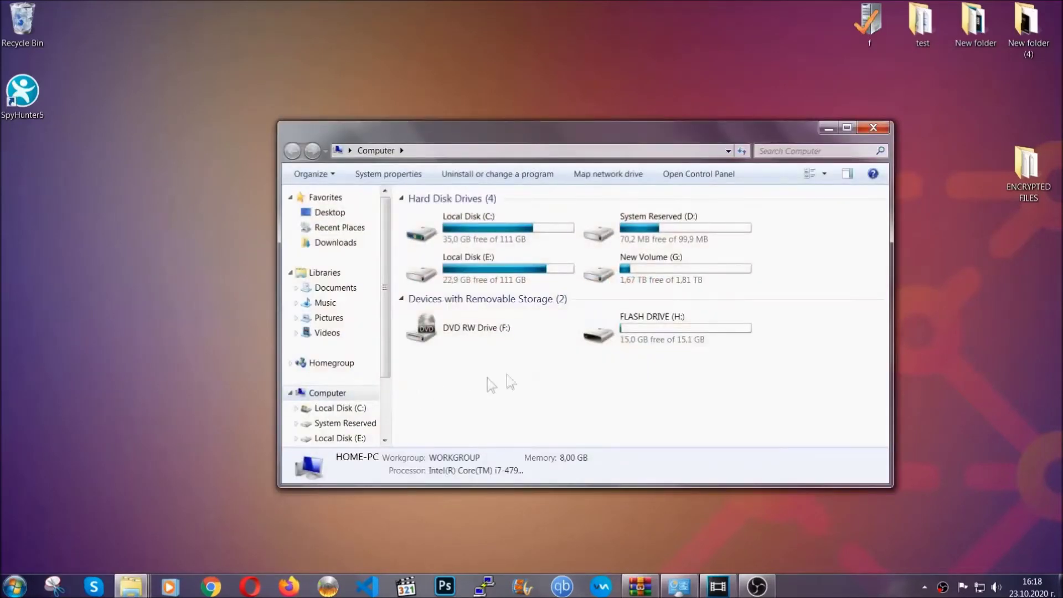
double_click(670, 326)
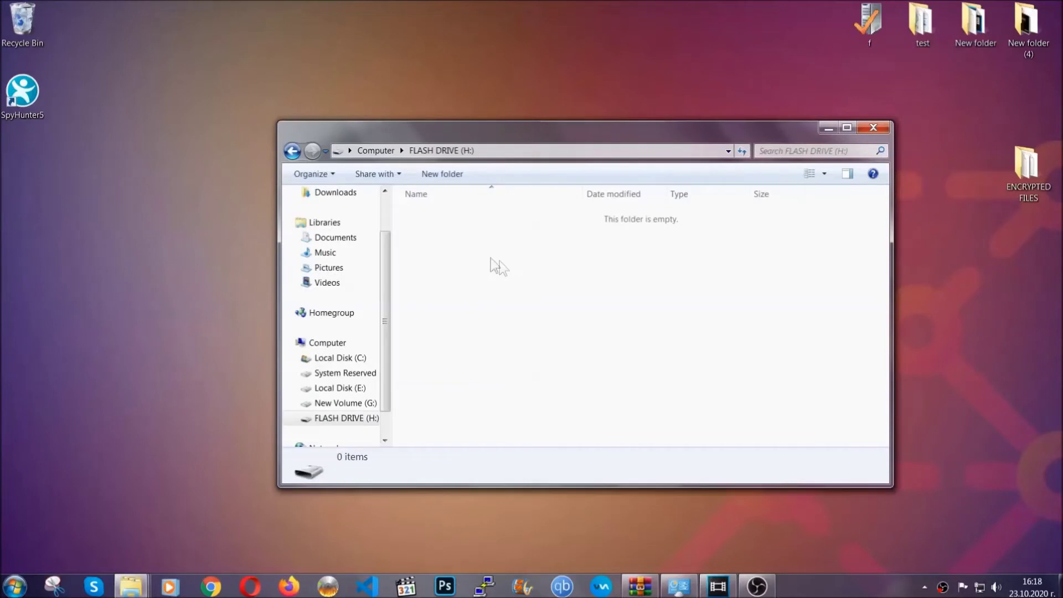
right_click(459, 247)
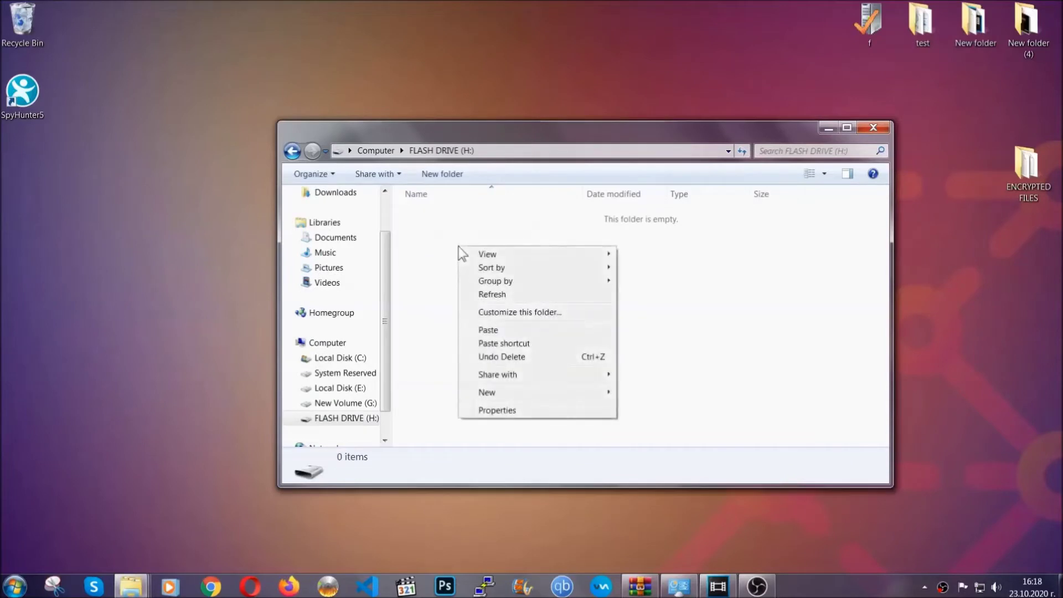
click(483, 330)
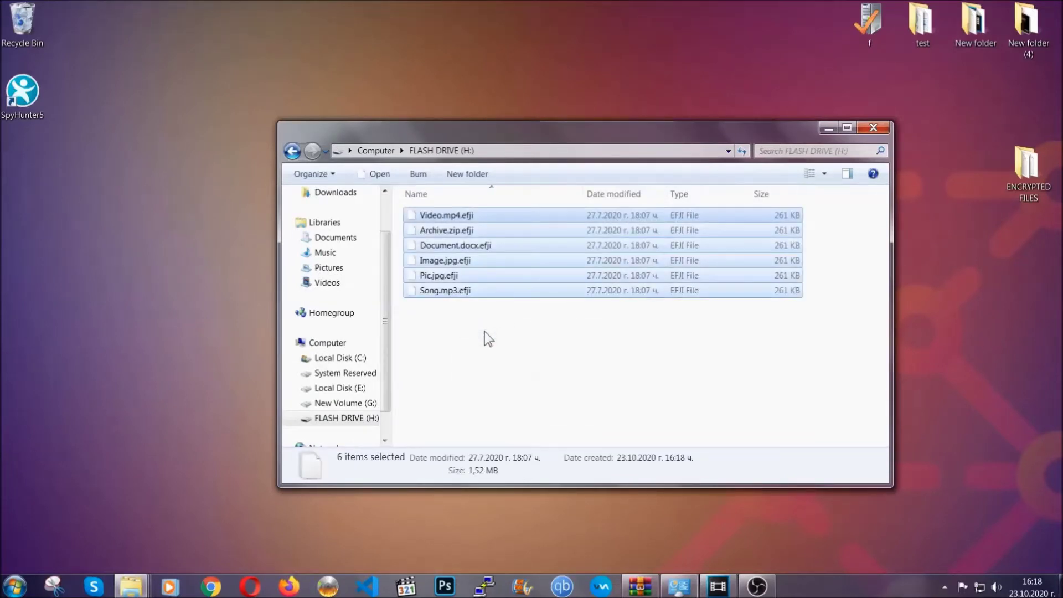
click(483, 331)
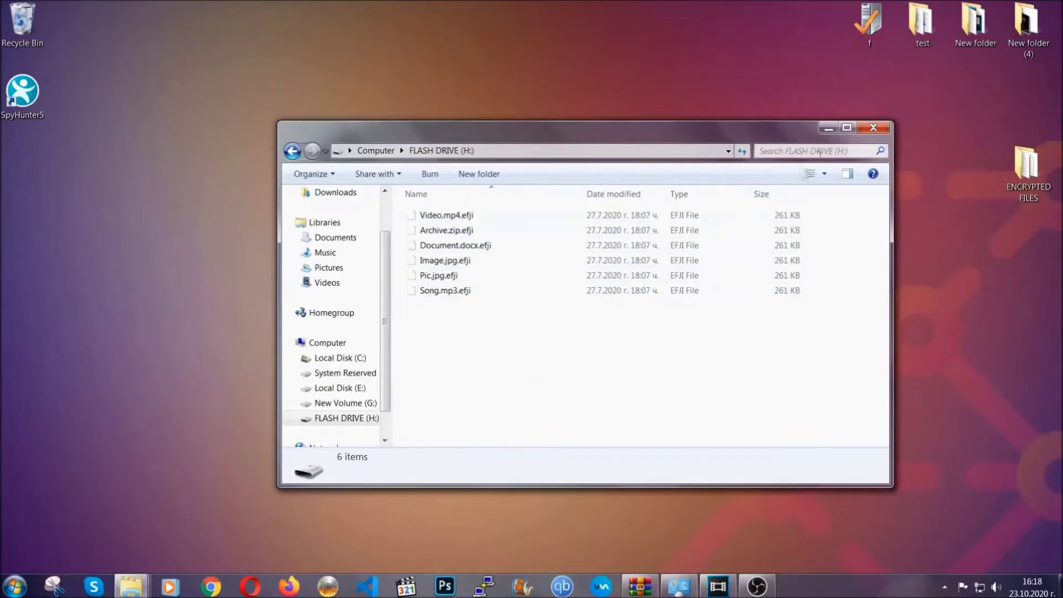
click(875, 127)
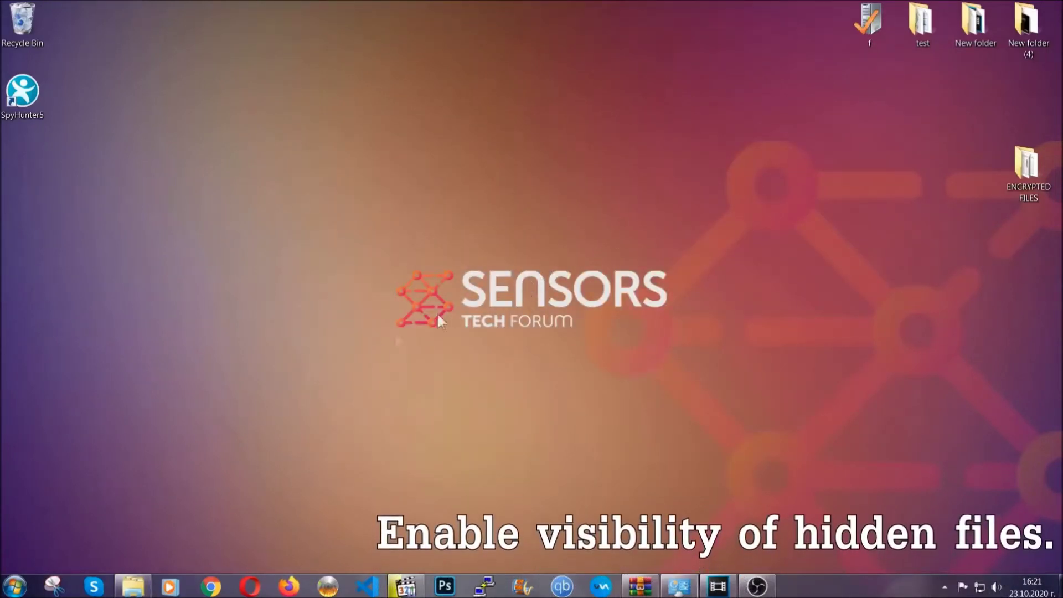
Find 'show hidden files and folders' in Start and apply 'Show hidden files, folders, and drives'.
click(14, 586)
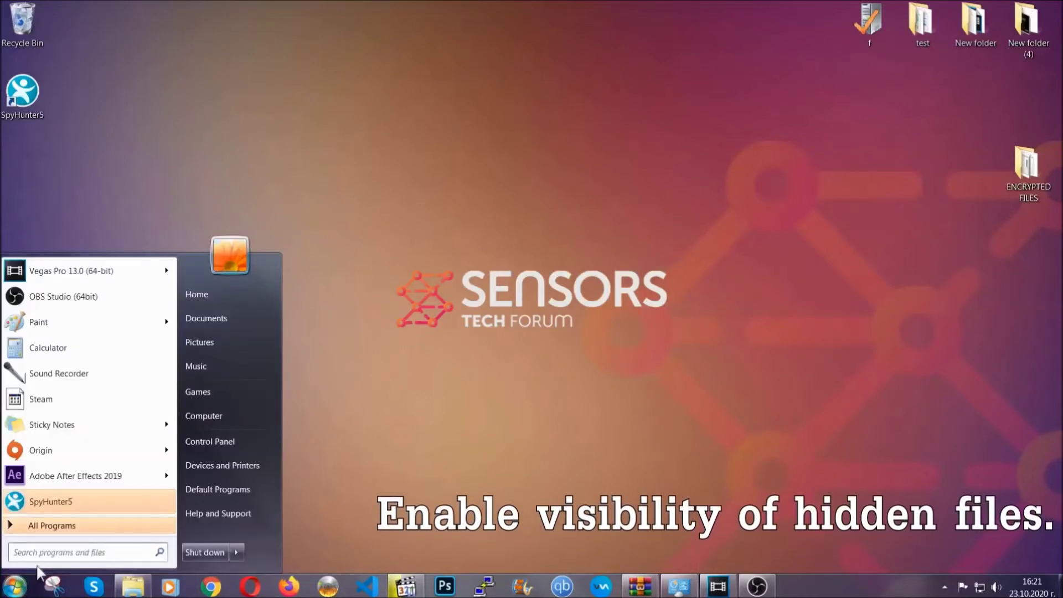
click(48, 548)
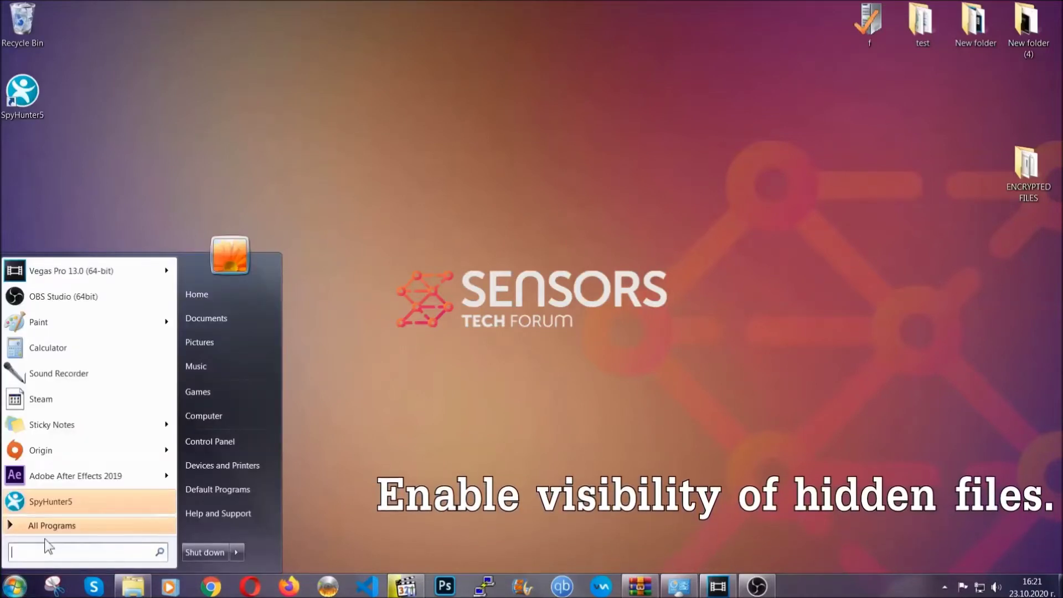
text(show hidden files and folders)
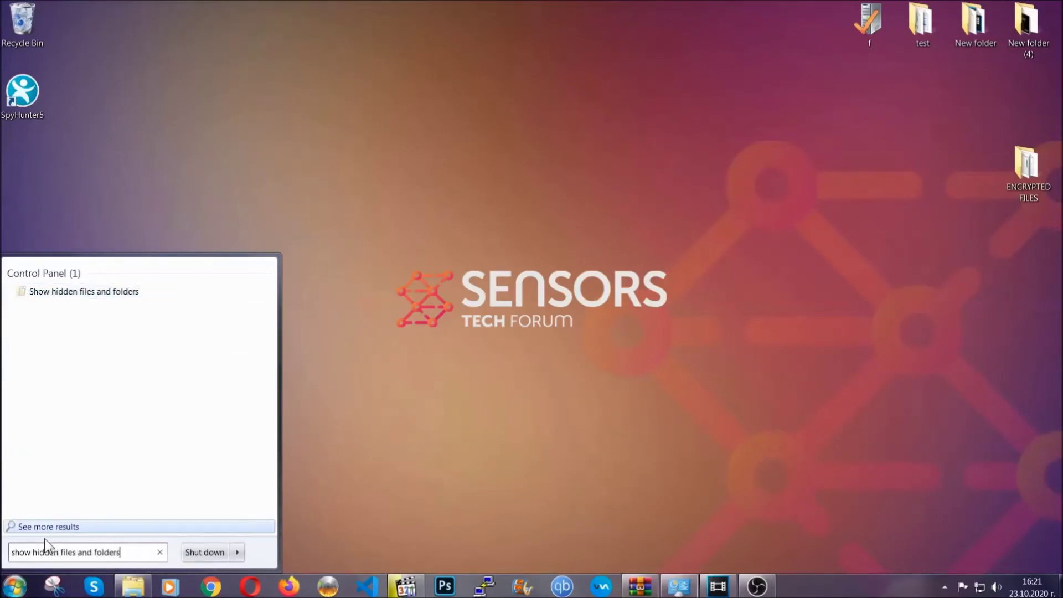
click(126, 293)
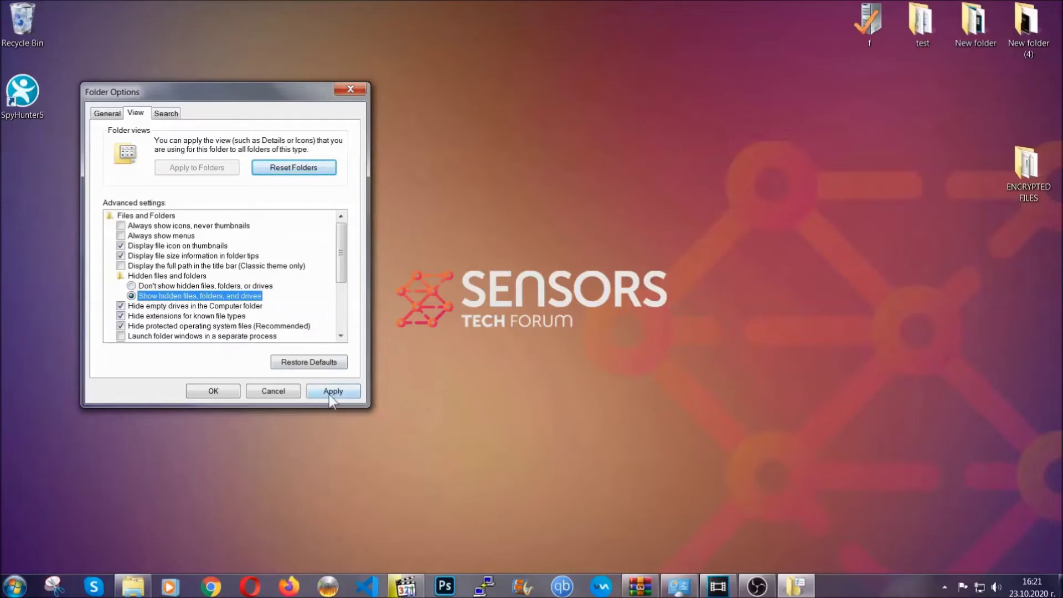
click(332, 391)
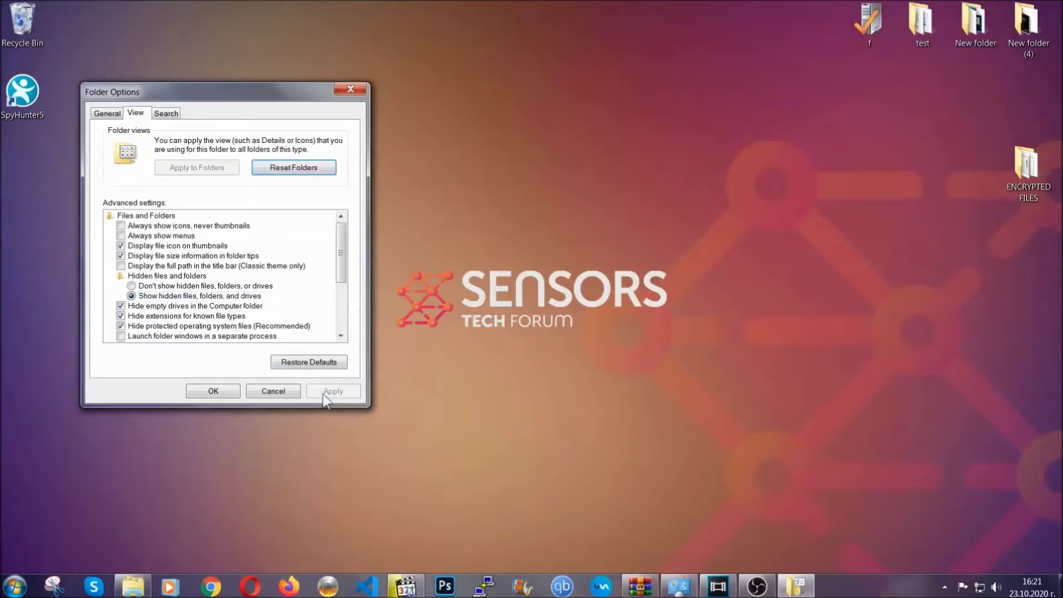
click(211, 391)
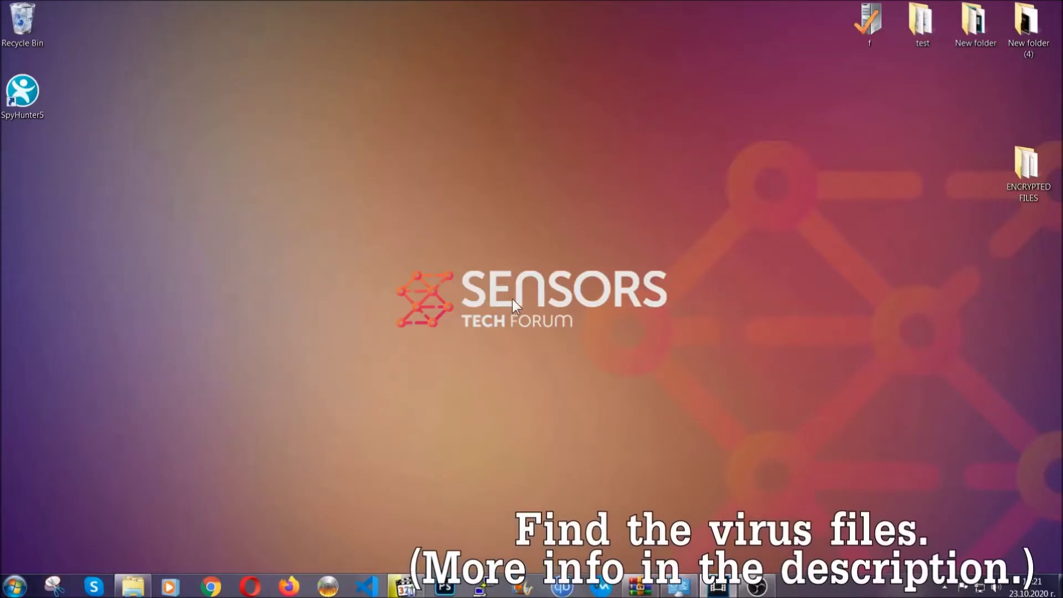
Search the whole computer for 'fileextension:exe Example Virs'.
click(15, 585)
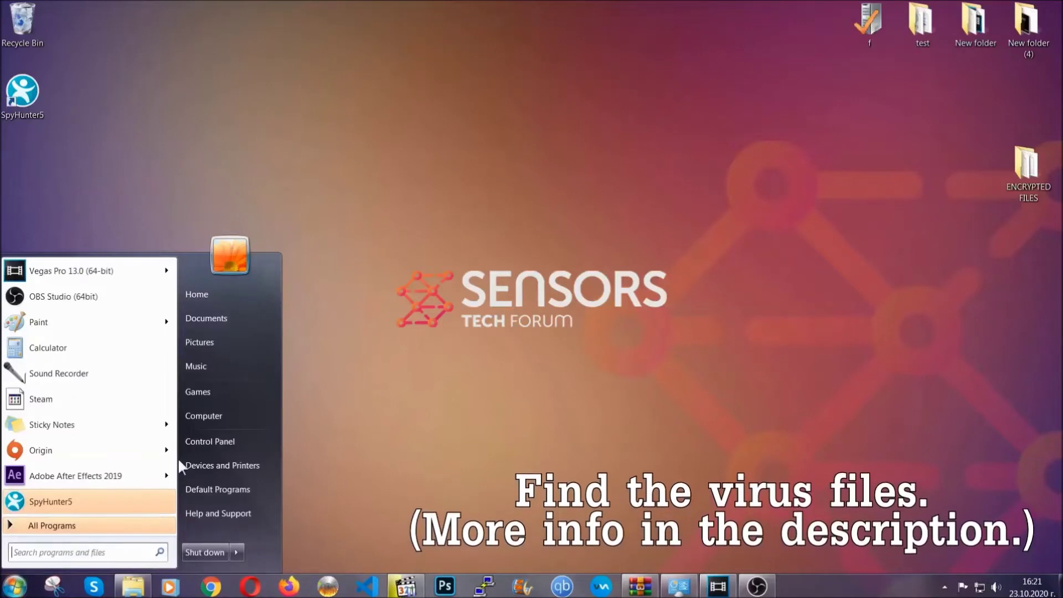
click(218, 414)
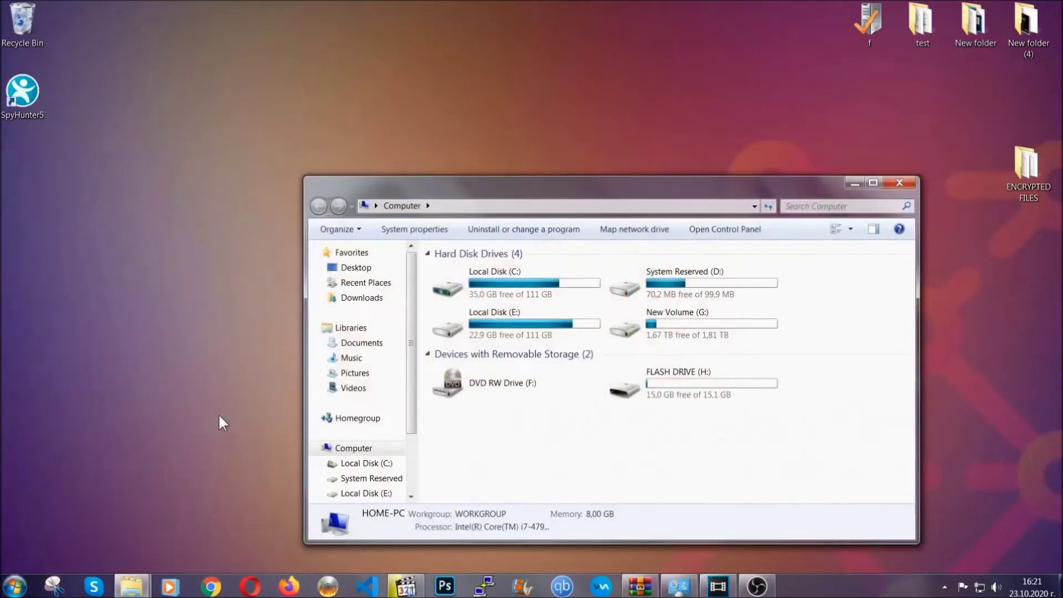
drag(577, 195, 507, 148)
click(725, 159)
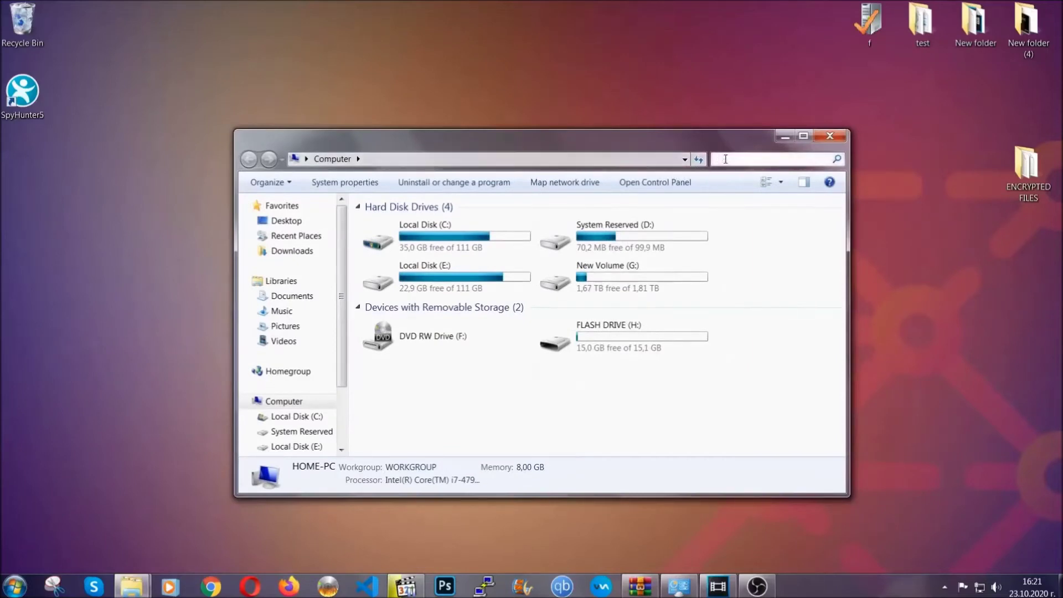
text(fileextensio)
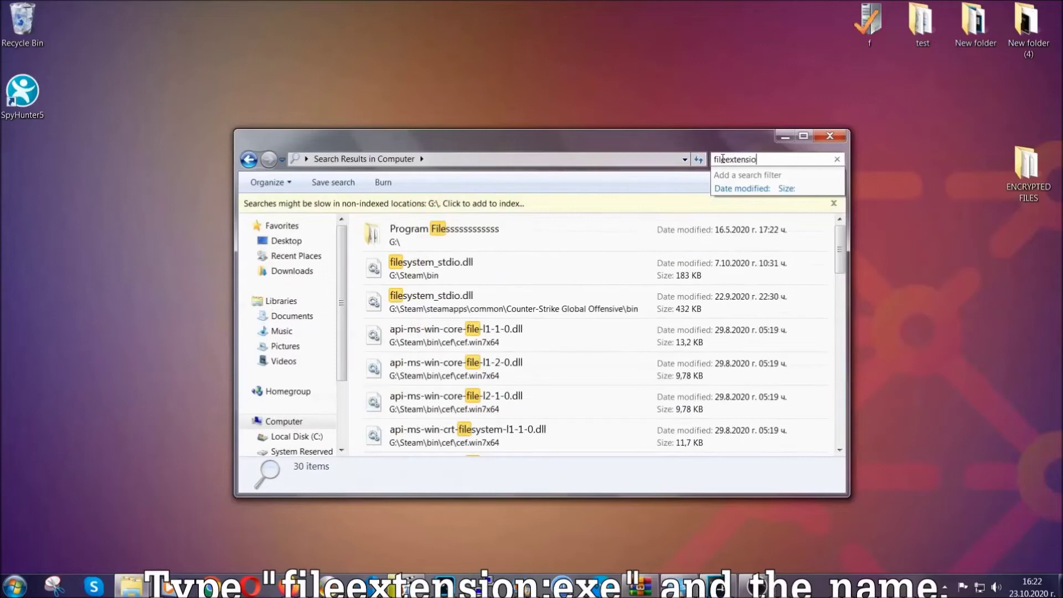
text(n:exe)
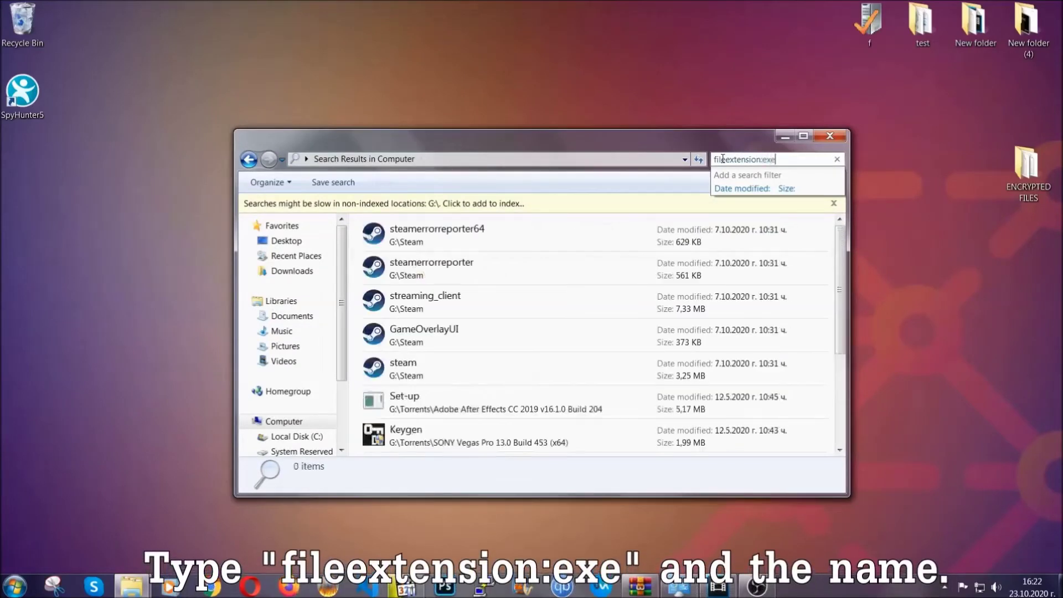
text( Exam)
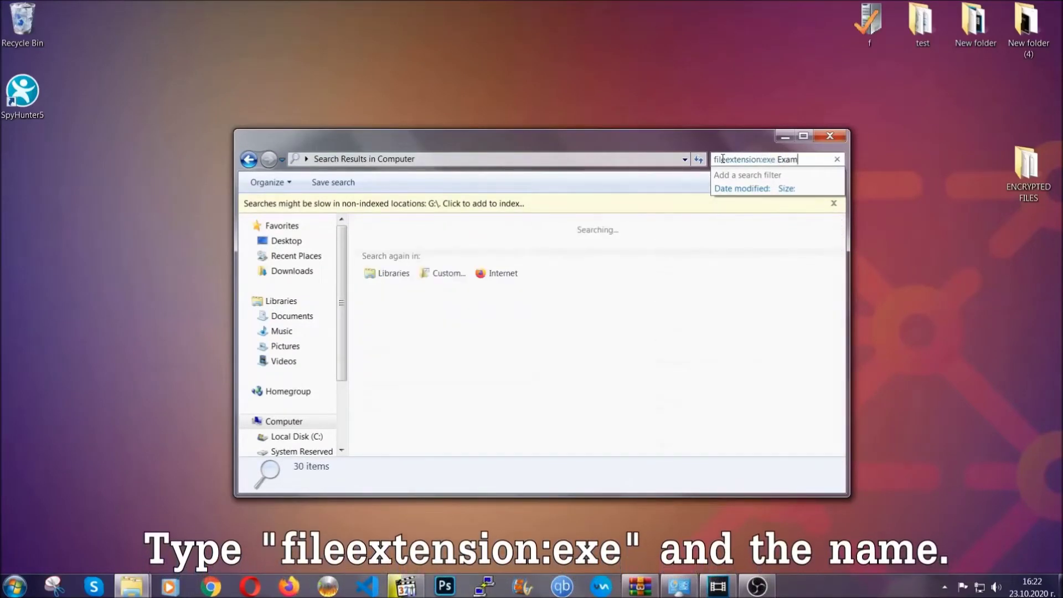
text(ple Virs)
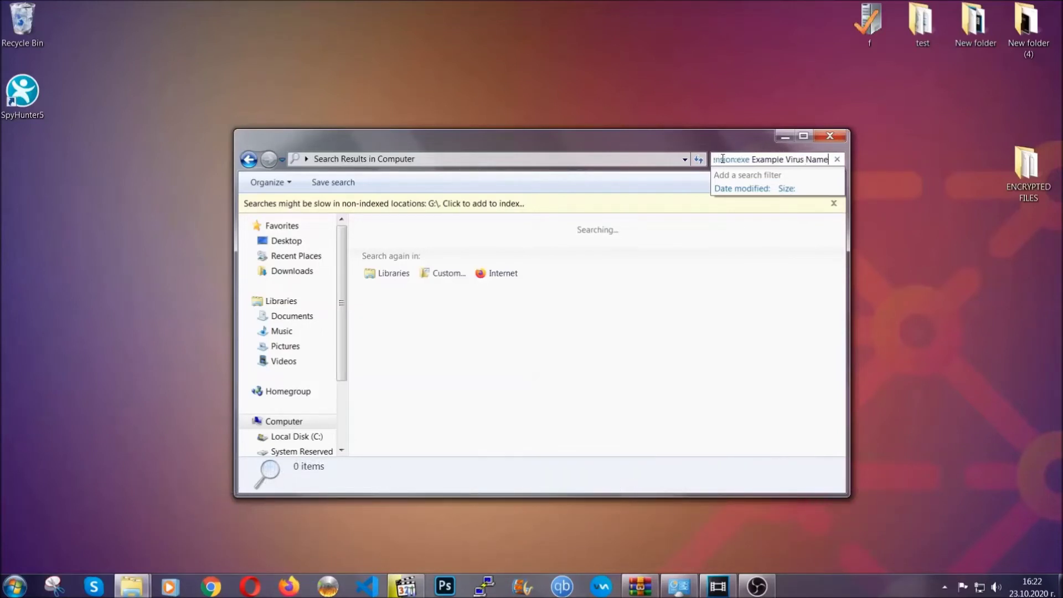
key(Return)
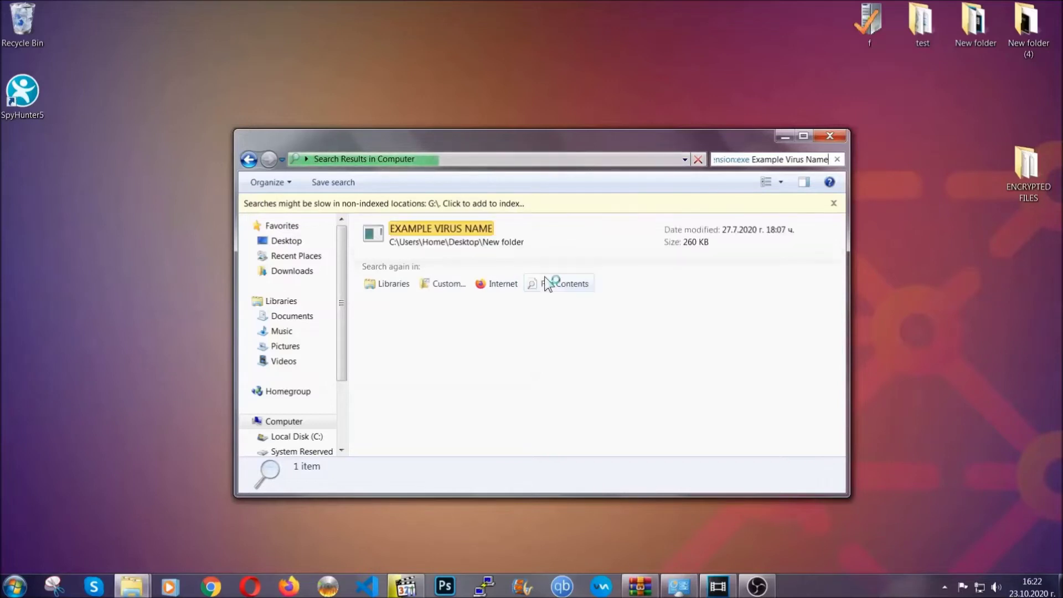
Delete the EXAMPLE VIRUS NAME result to the Recycle Bin and close the window.
click(469, 232)
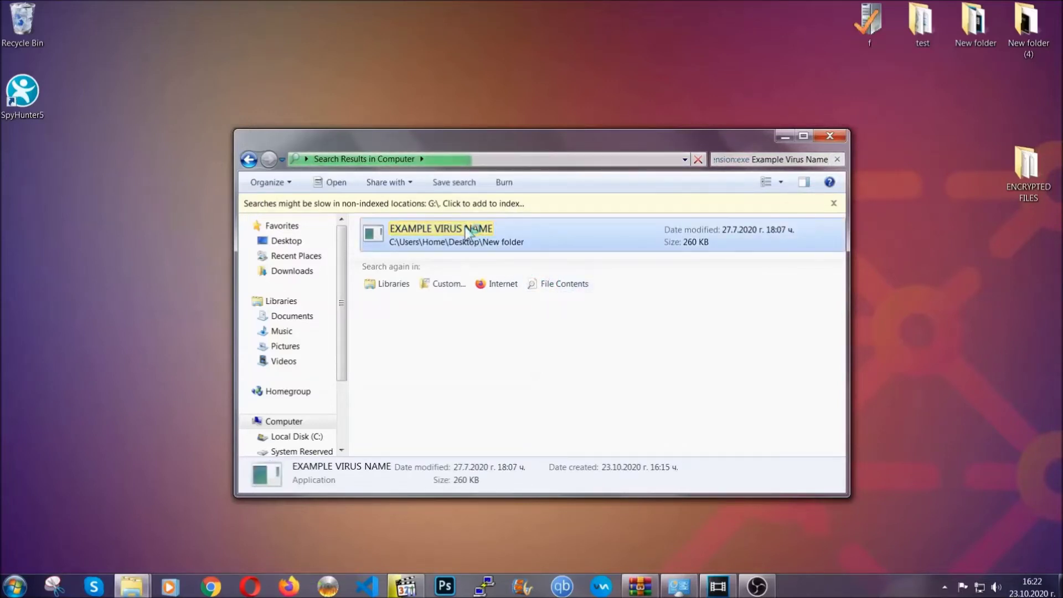
right_click(469, 231)
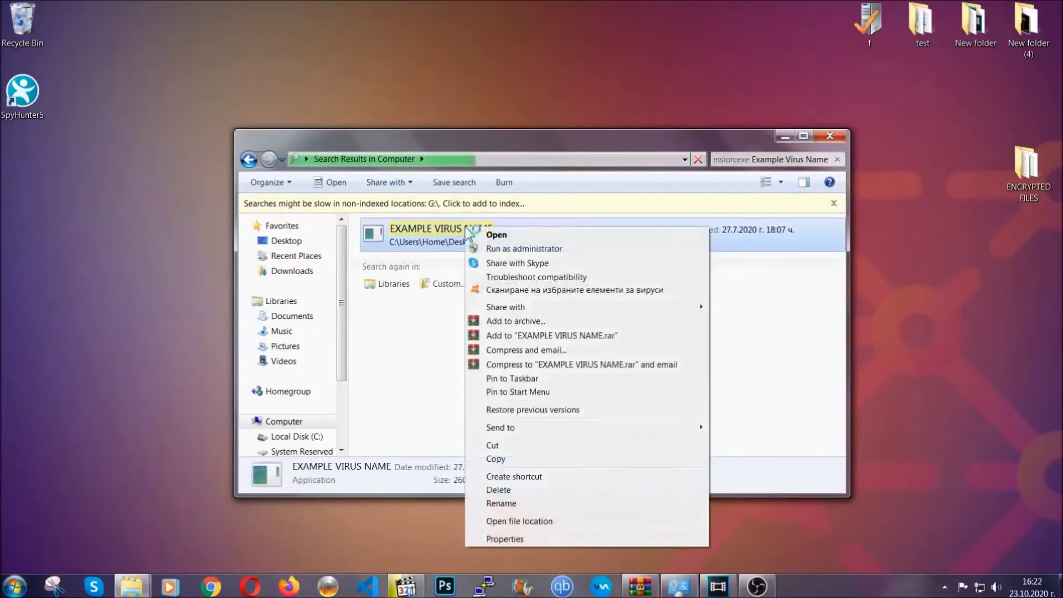
click(512, 490)
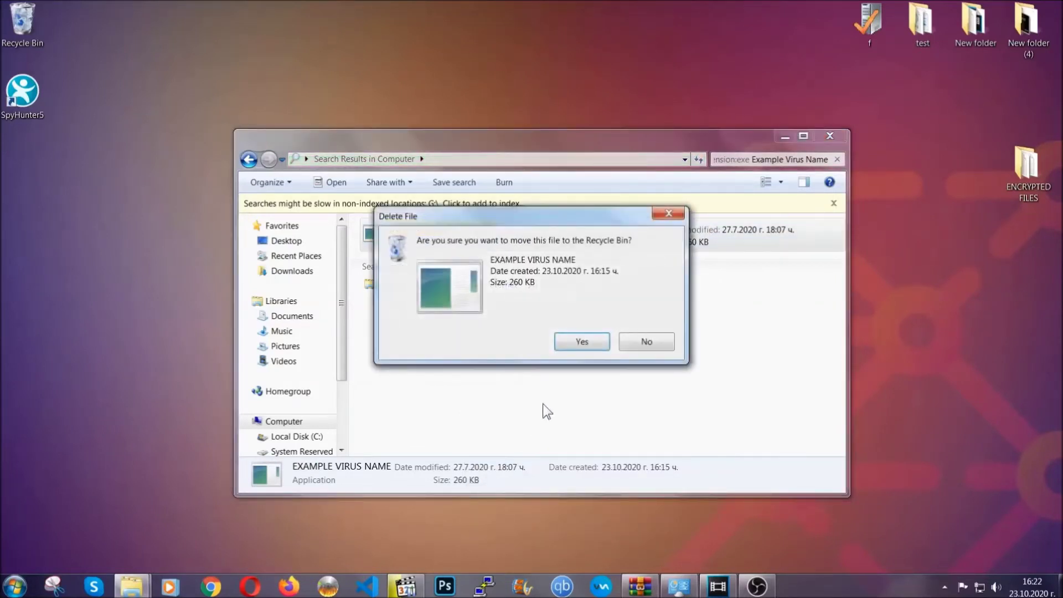
click(580, 340)
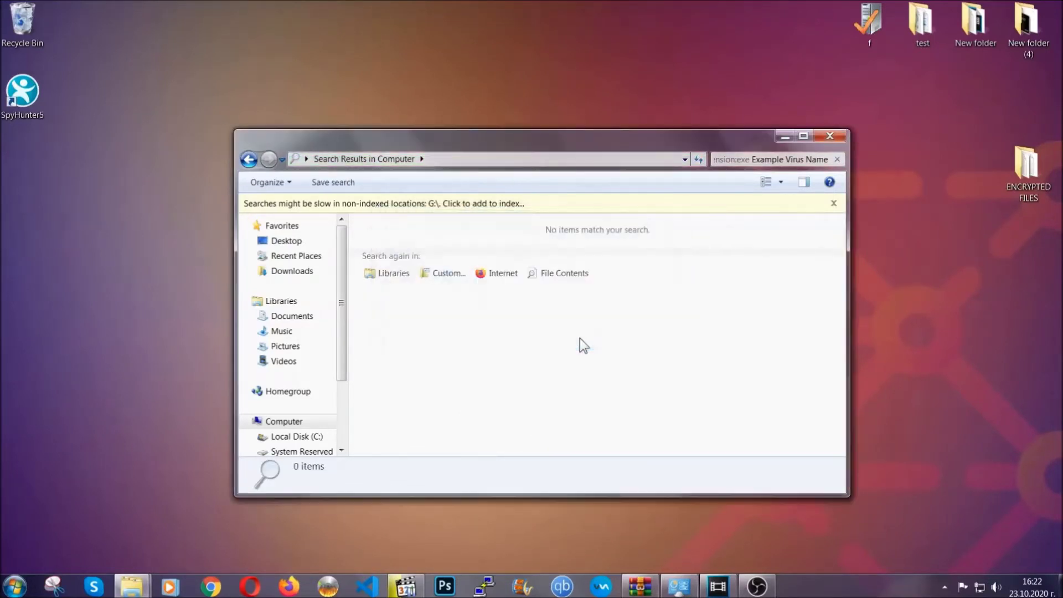
click(831, 136)
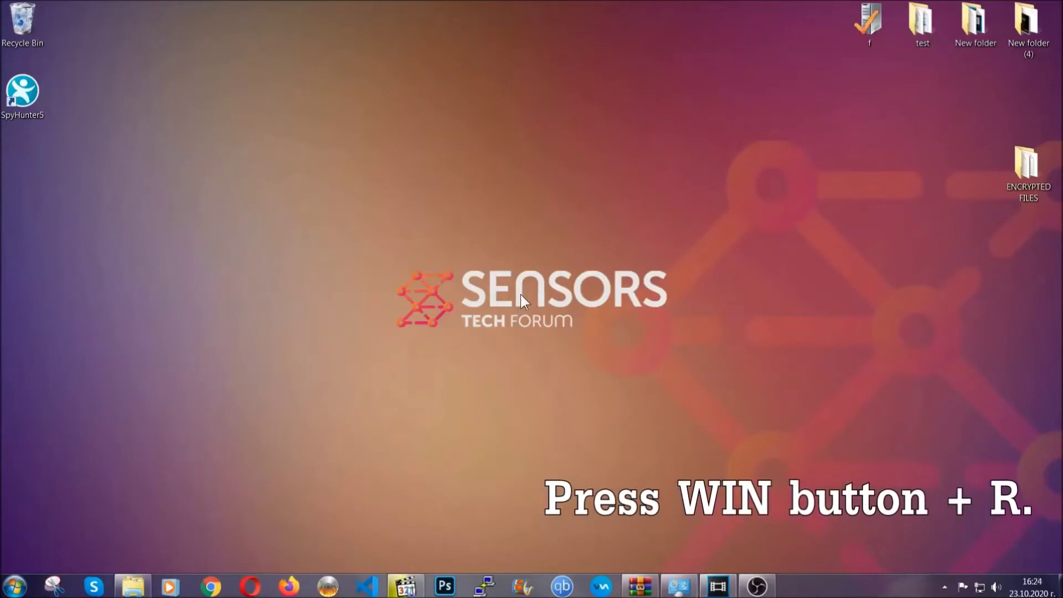
Launch Registry Editor by running REGEDIT from the Run prompt.
key(super+r)
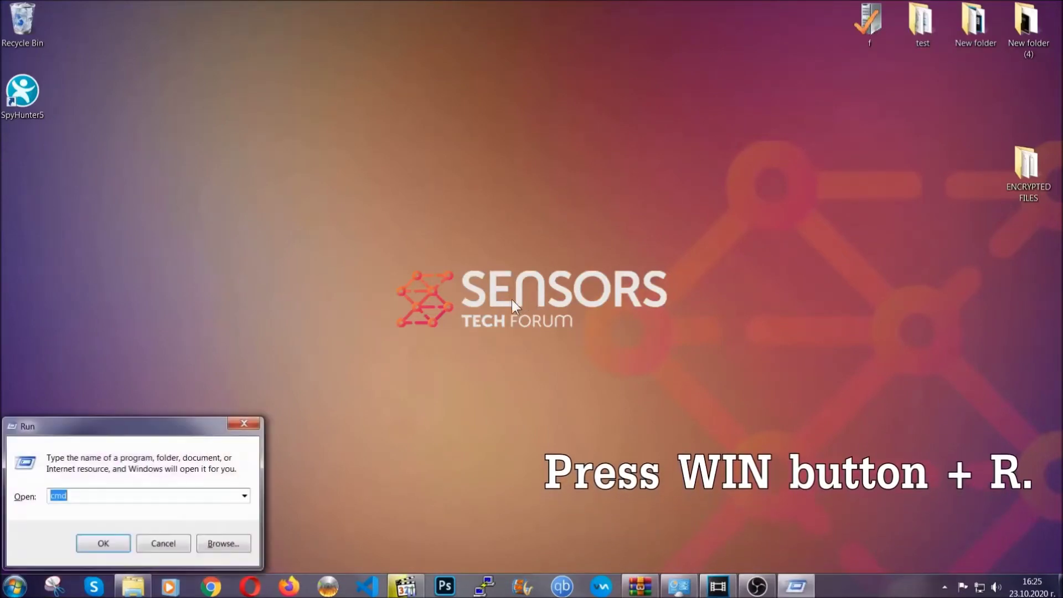
click(111, 501)
drag(109, 502, 13, 500)
text(REGEDIT)
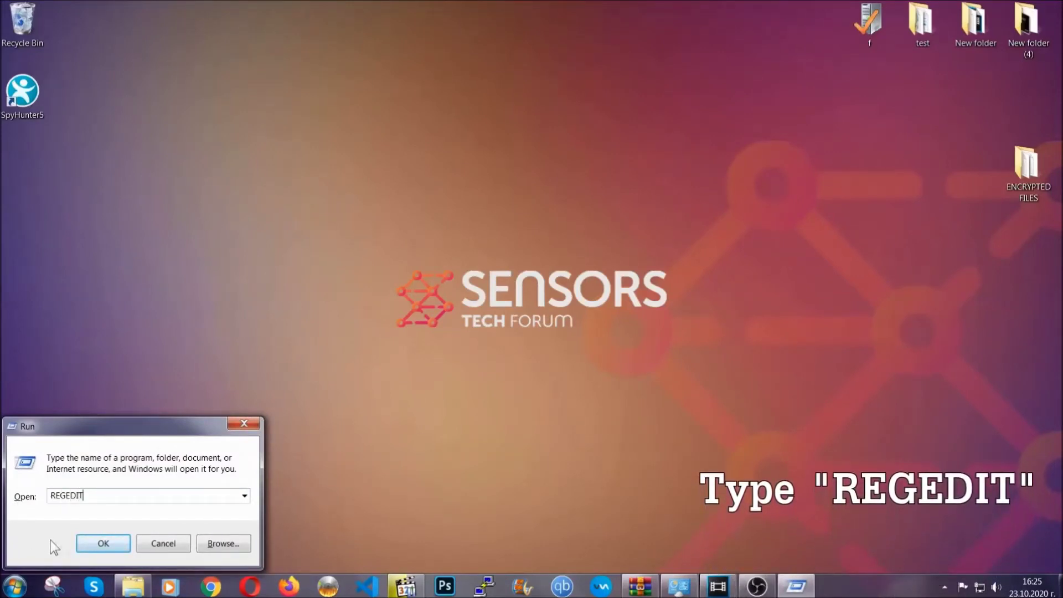
click(104, 543)
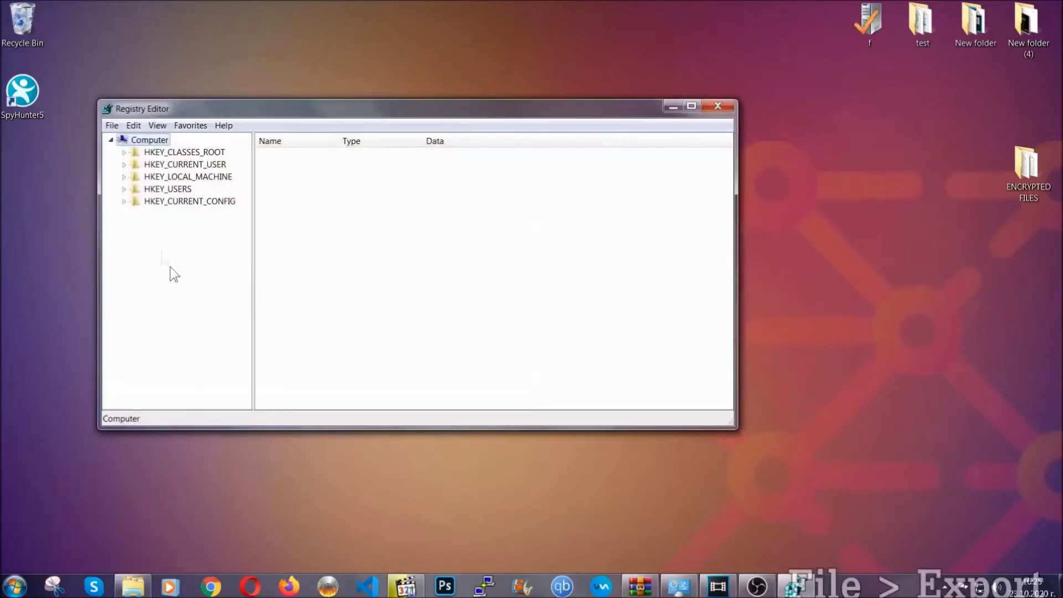
Export the full registry to the desktop as BACKUP.
click(113, 126)
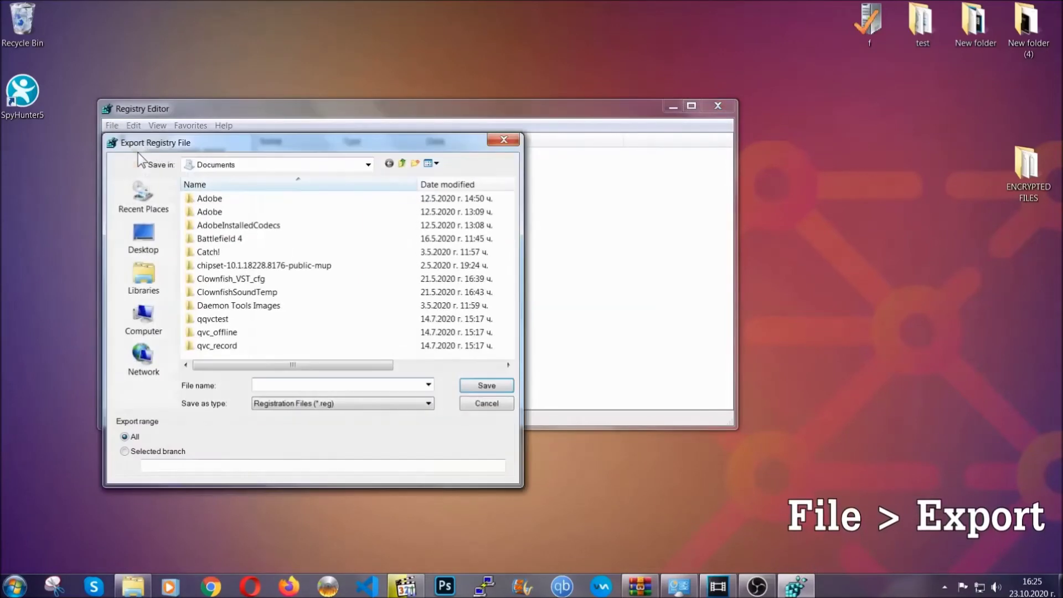
click(137, 234)
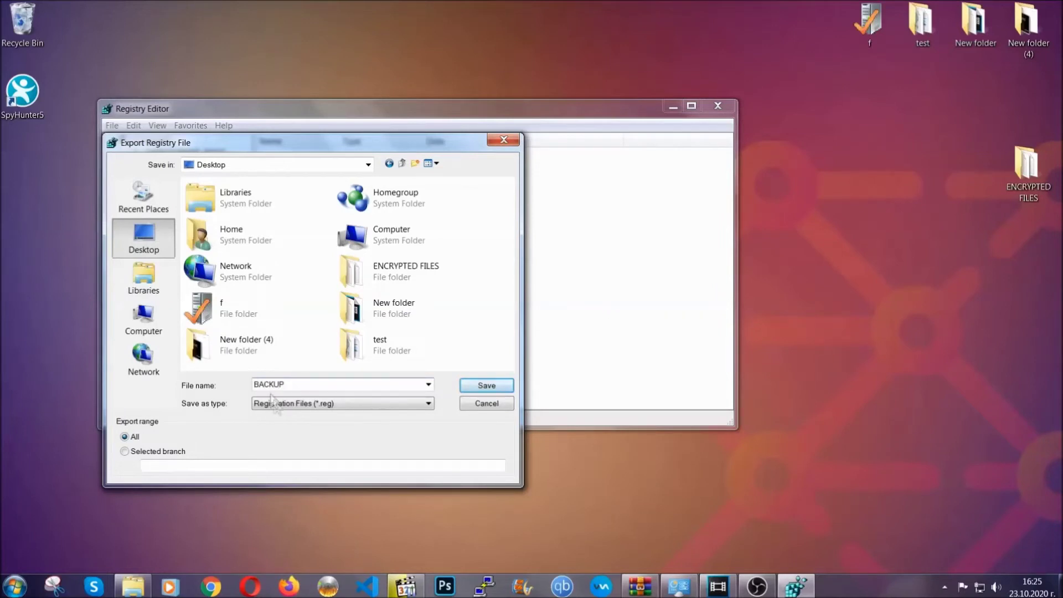
click(479, 388)
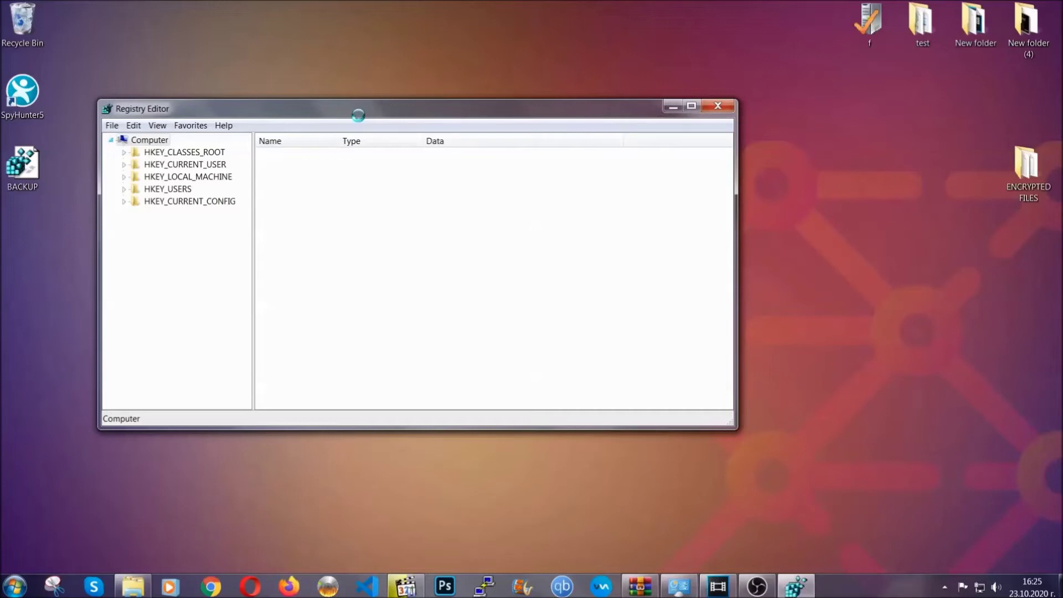
Open Registry Editor's Find dialog and enter RunOnce as the key to search for.
drag(358, 115, 464, 151)
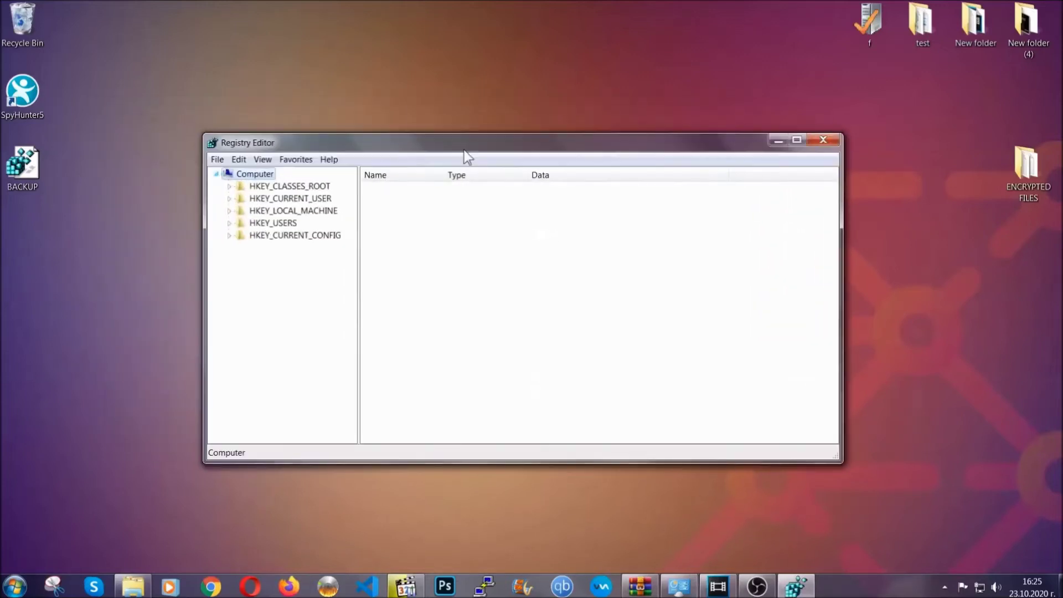
click(215, 159)
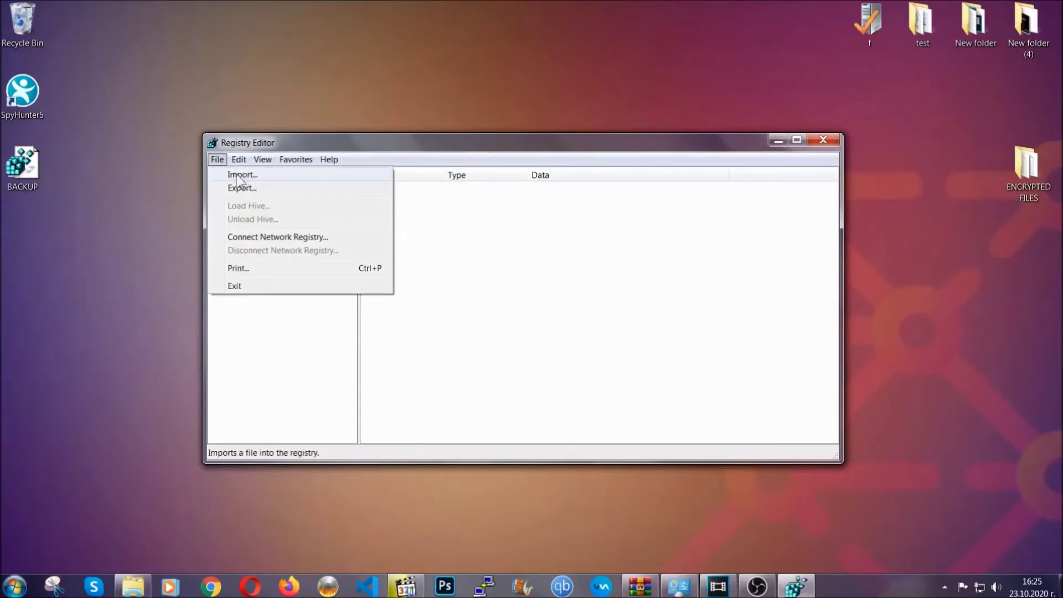
click(218, 159)
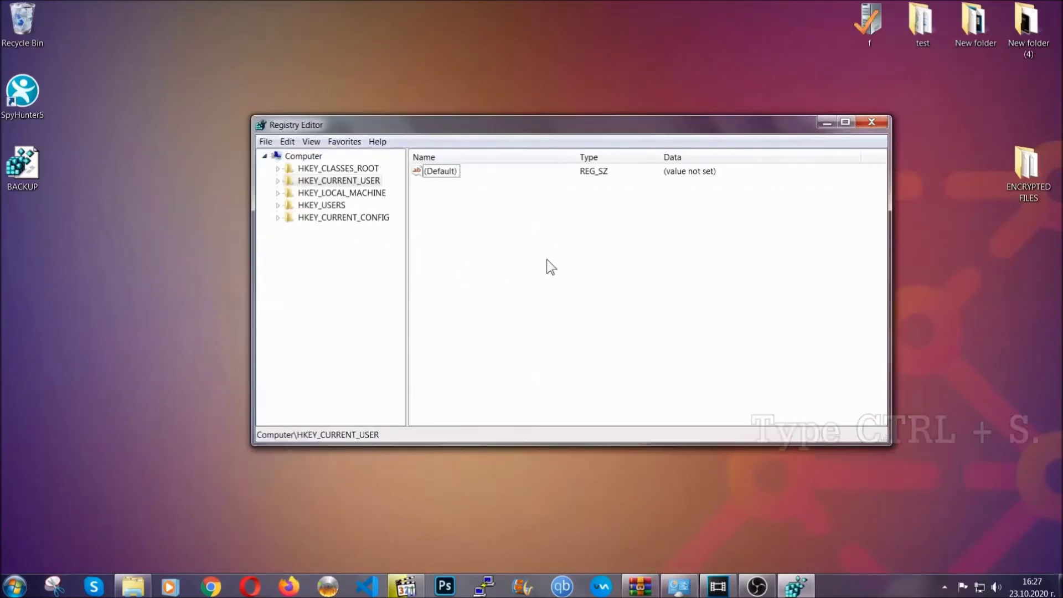
key(ctrl+f)
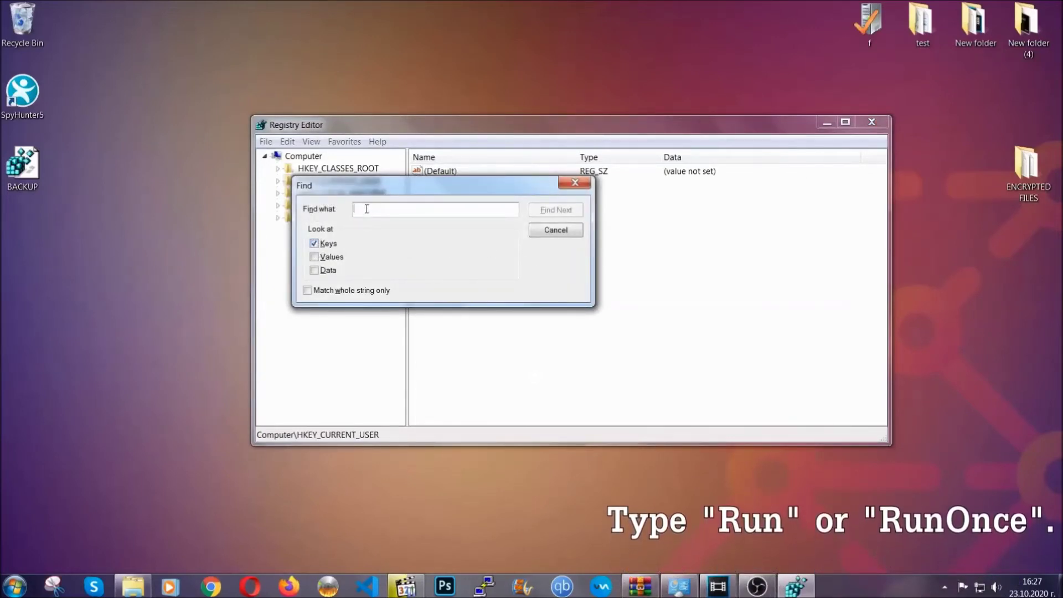
text(RunOnce)
Jump to the RunOnce match, delete THE VIRUS from the Run key, and close Registry Editor.
click(568, 214)
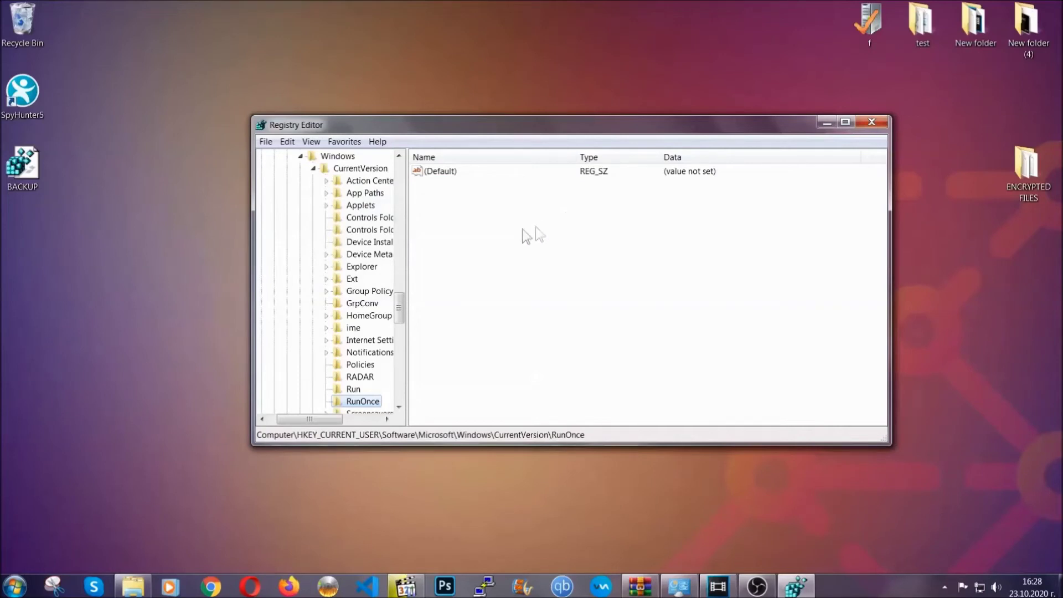
drag(398, 300, 401, 326)
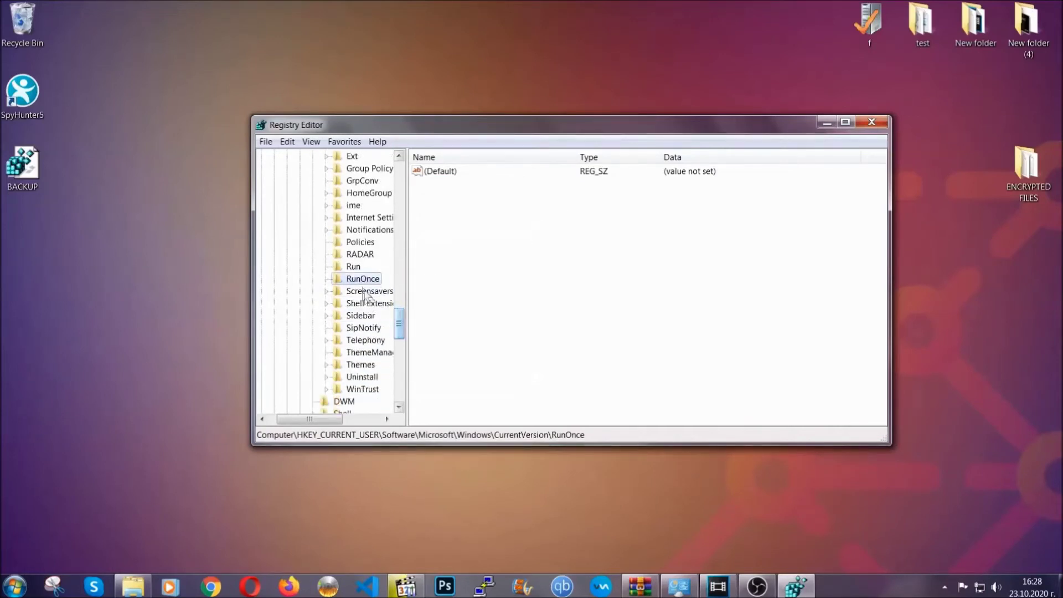
click(353, 268)
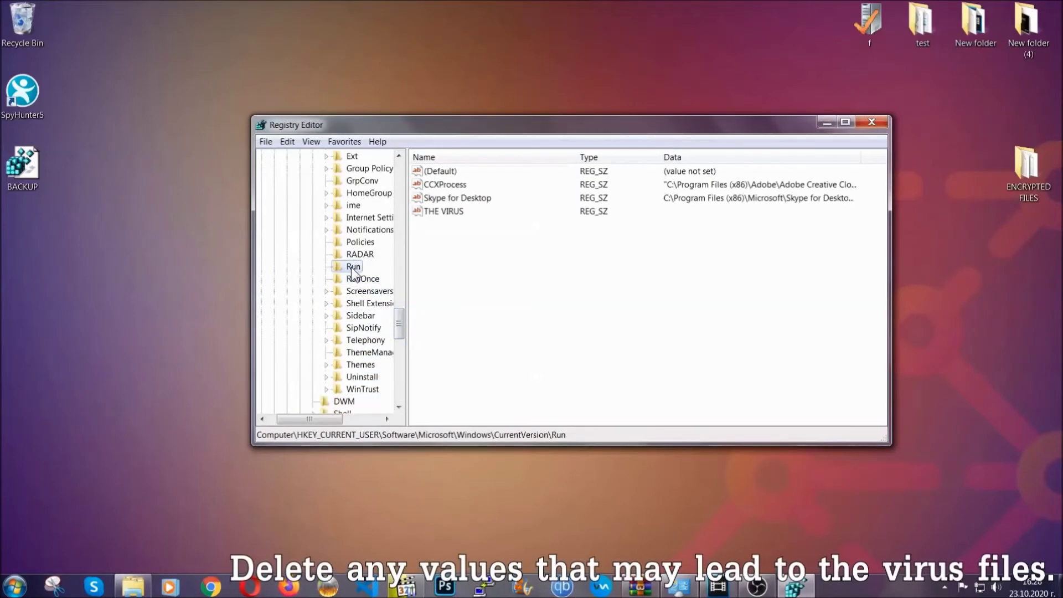
right_click(436, 213)
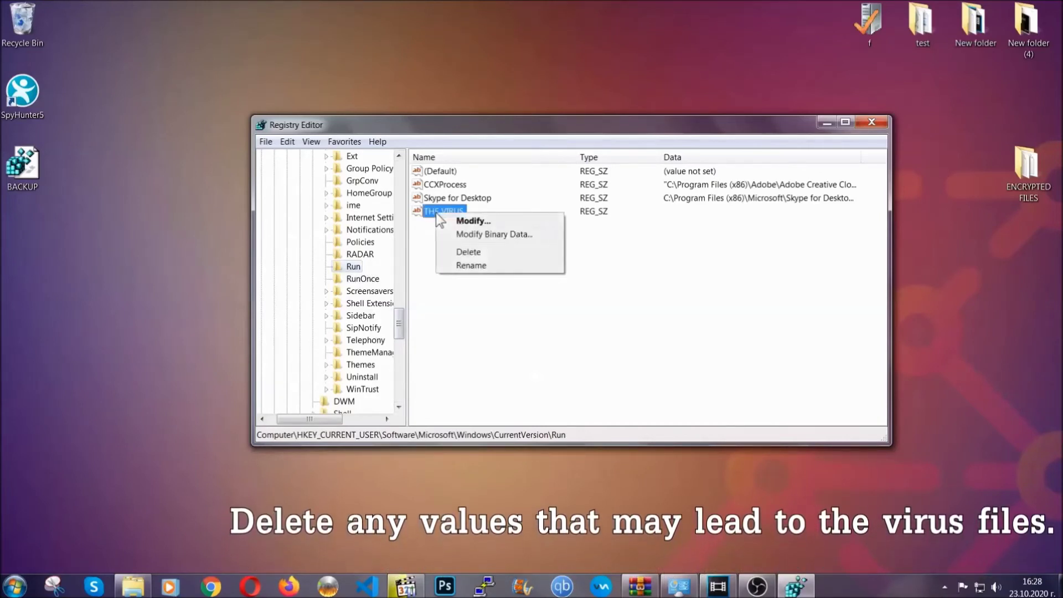
click(461, 252)
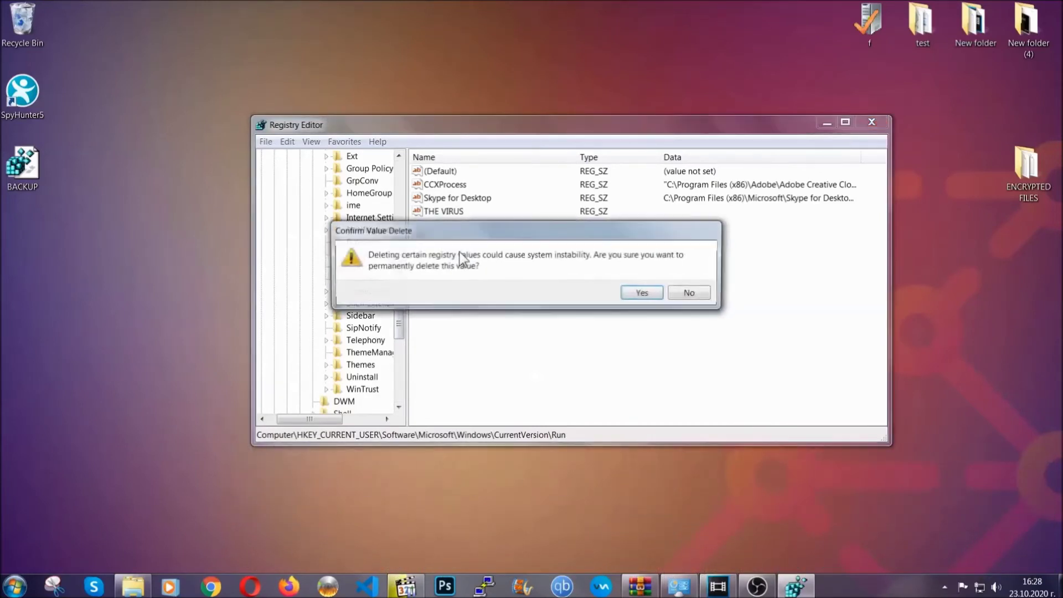
click(643, 293)
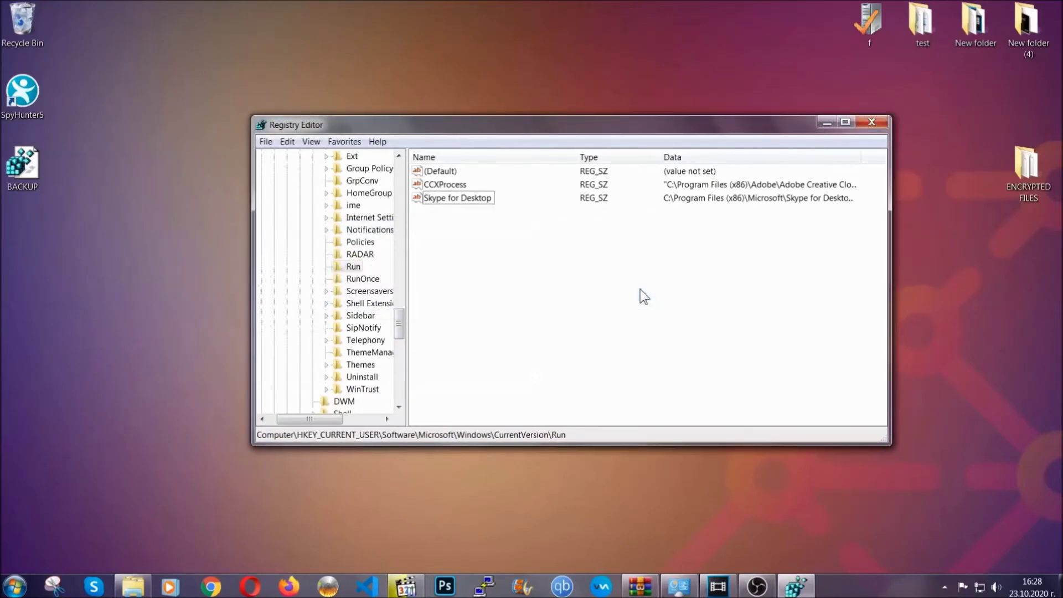
click(872, 121)
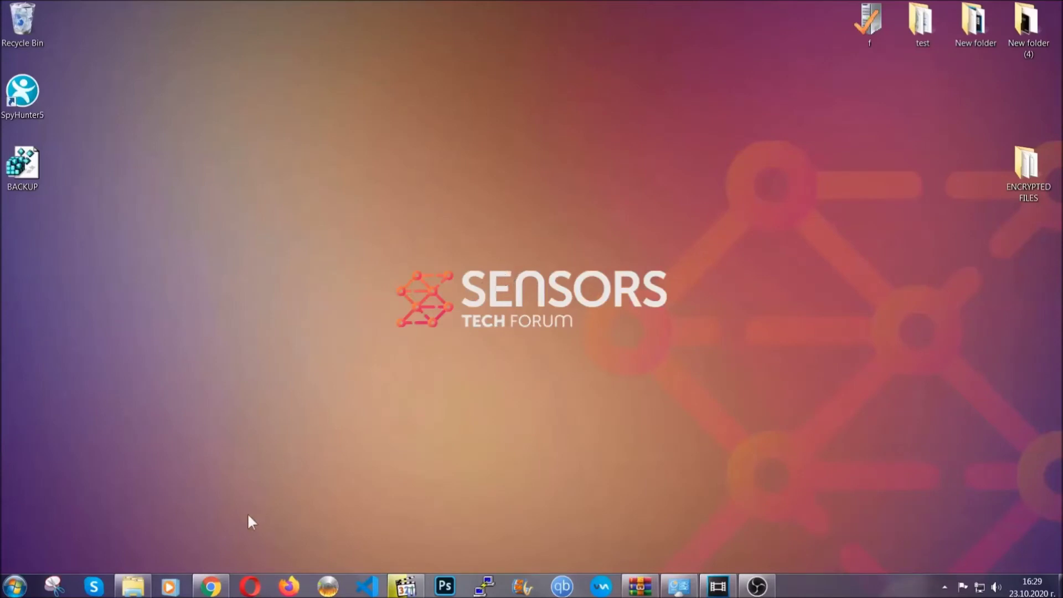
In Chrome, select the article URL and scroll down to the six 'How to Restore Files' methods.
click(212, 587)
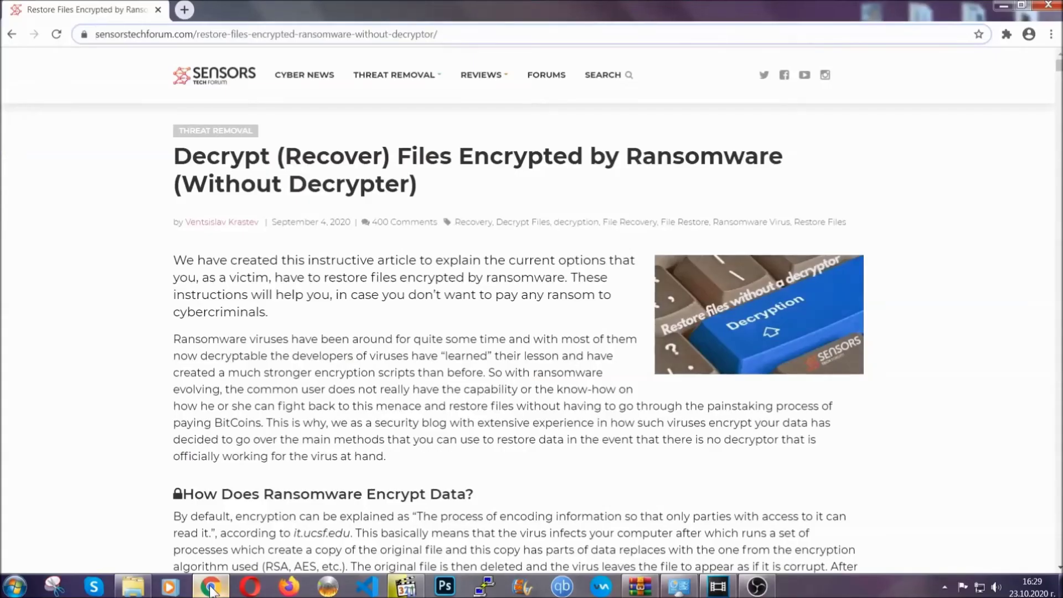
drag(97, 36, 479, 39)
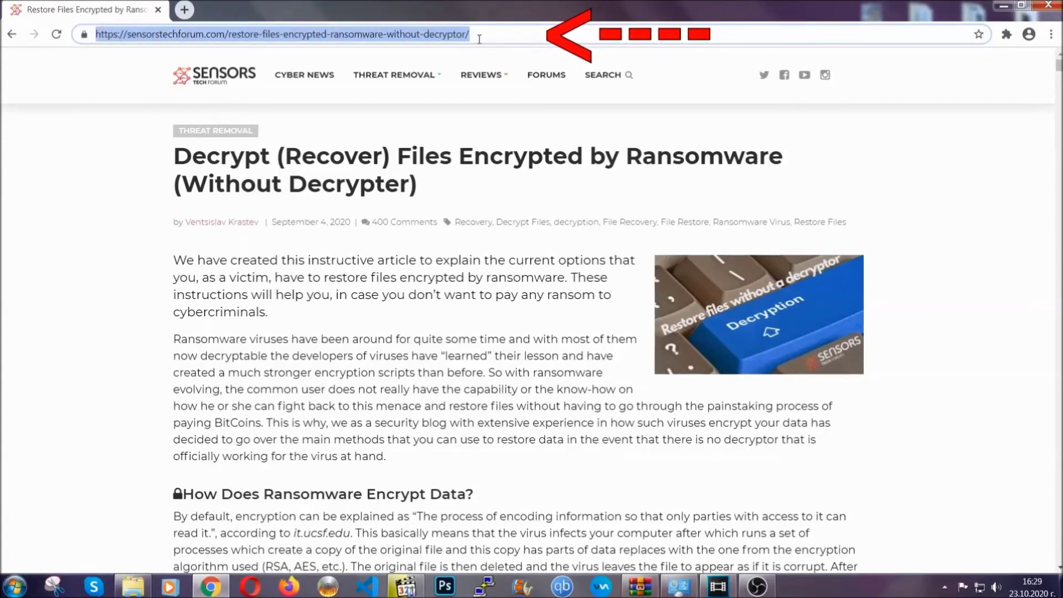
mouse_move(480, 76)
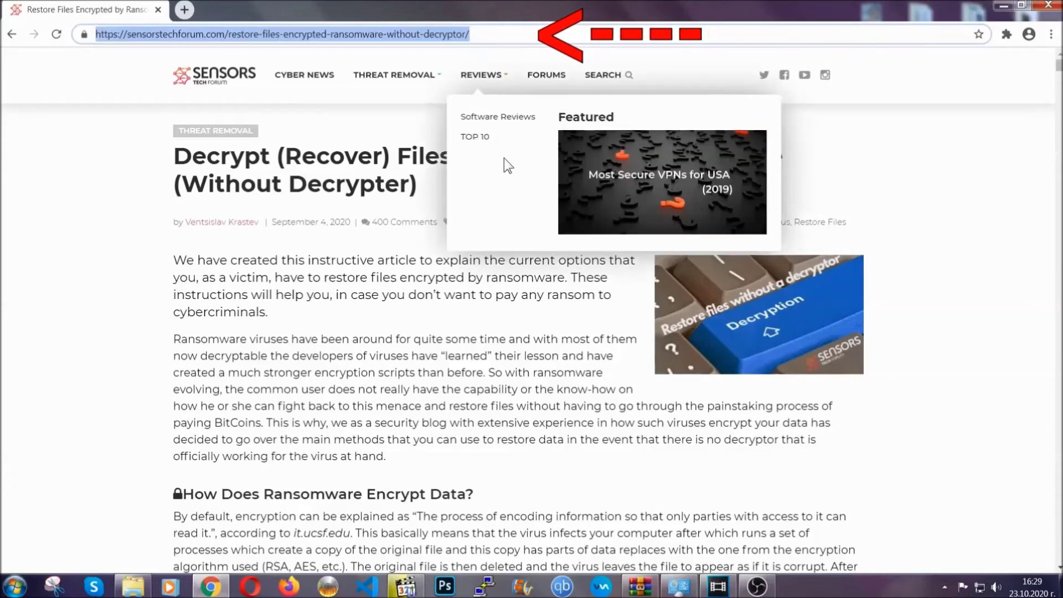
scroll(546, 302, down, 5)
scroll(547, 302, down, 7)
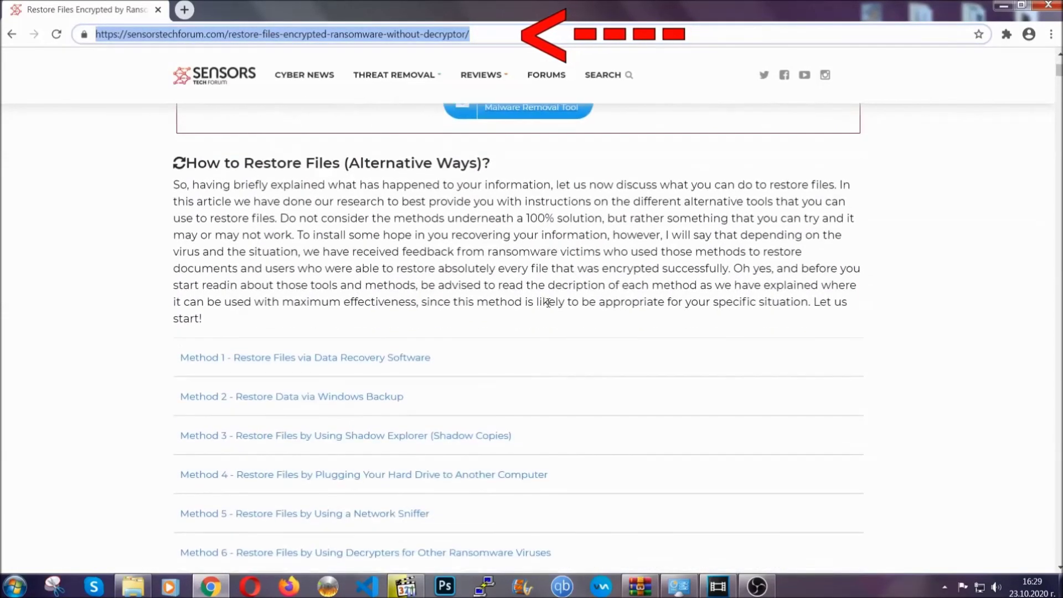
scroll(547, 302, down, 3)
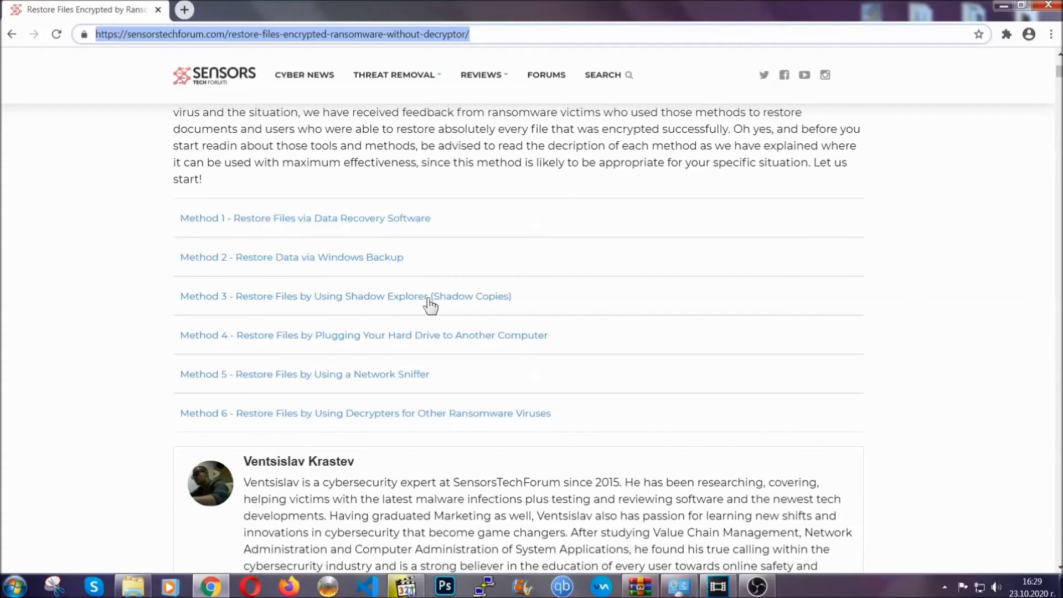
Expand the Method 2 Windows Backup section and look over its details table.
click(331, 254)
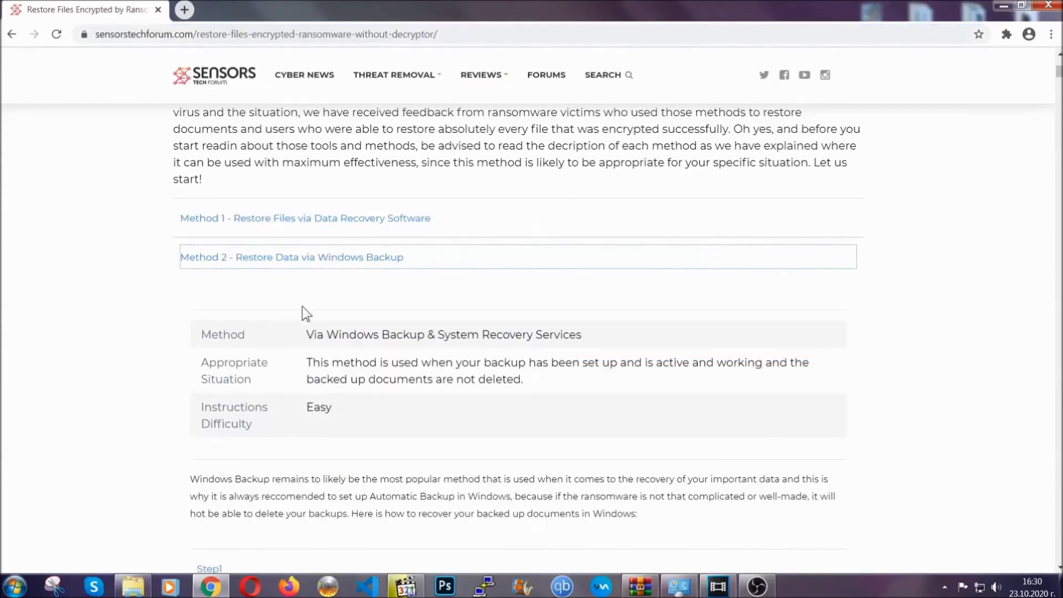
drag(305, 335, 365, 399)
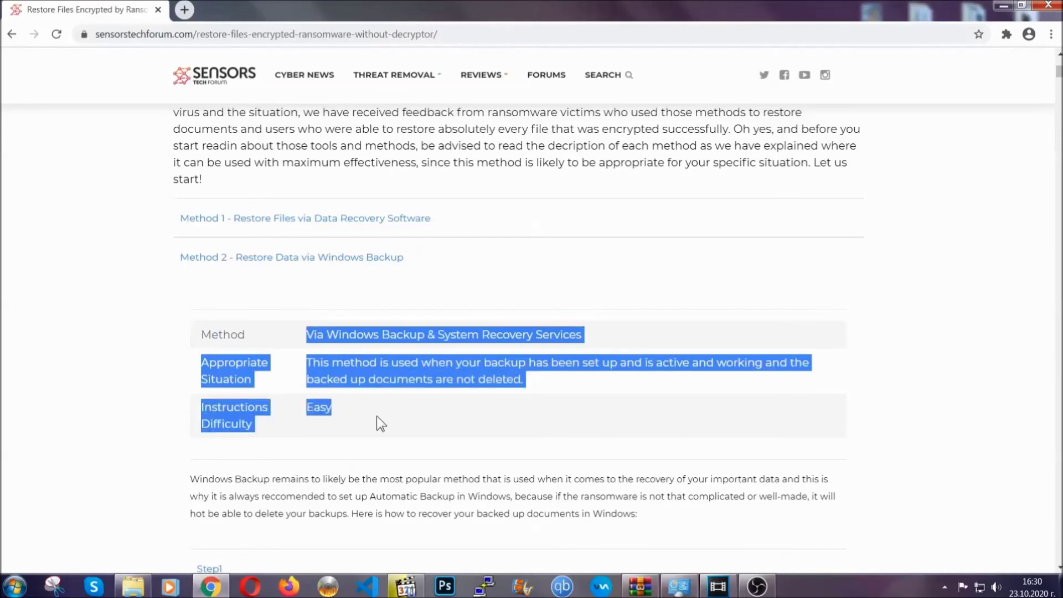
click(377, 415)
scroll(380, 413, down, 4)
scroll(379, 413, down, 1)
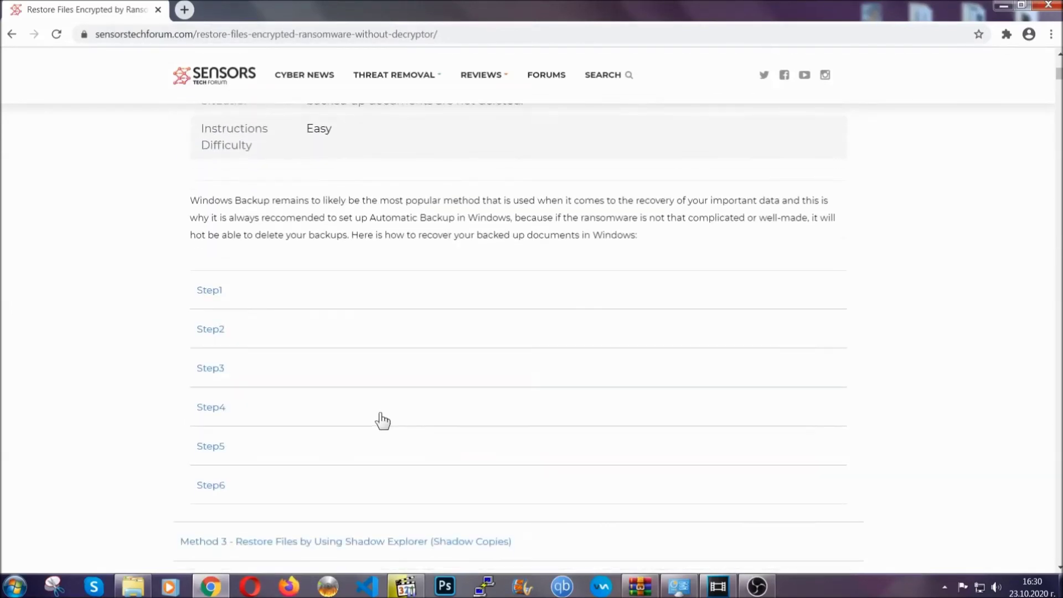
Expand the Step1, Step2 and Step3 instructions under the Windows Backup method.
click(210, 290)
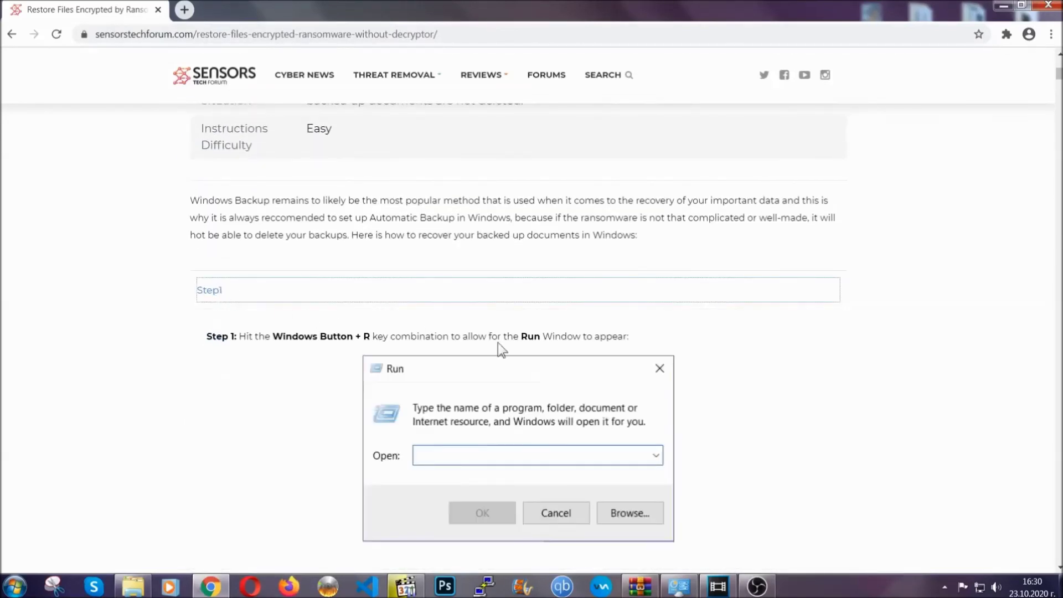
scroll(497, 343, down, 4)
click(248, 349)
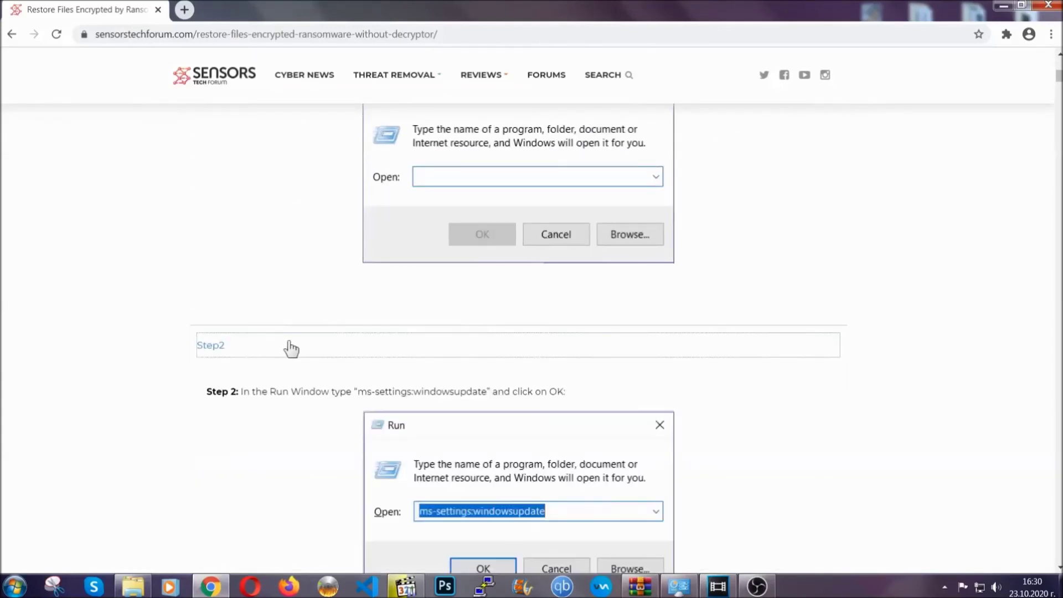
scroll(474, 356, down, 4)
click(312, 393)
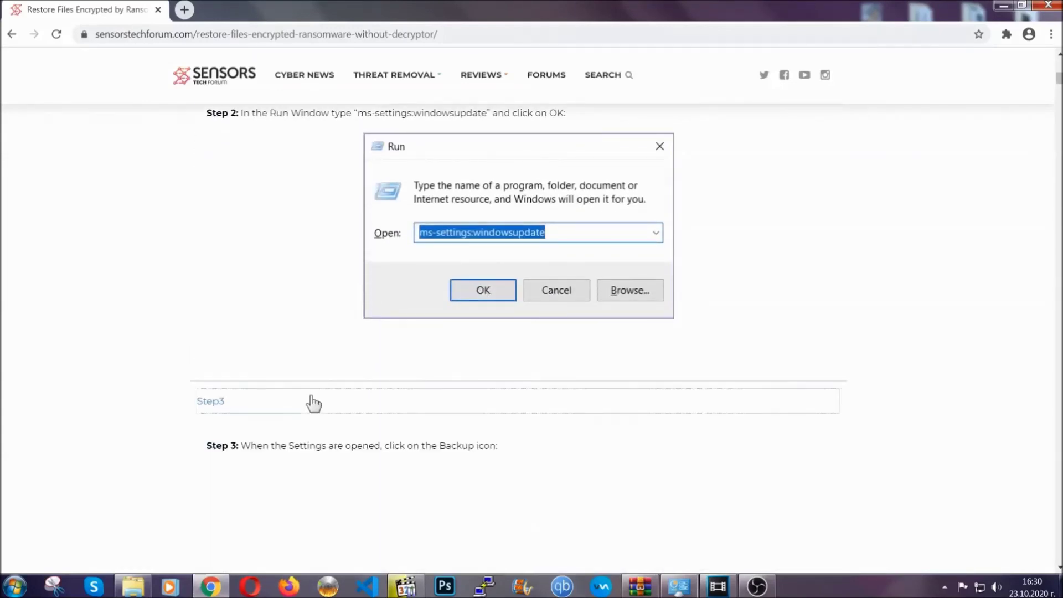
scroll(465, 375, down, 3)
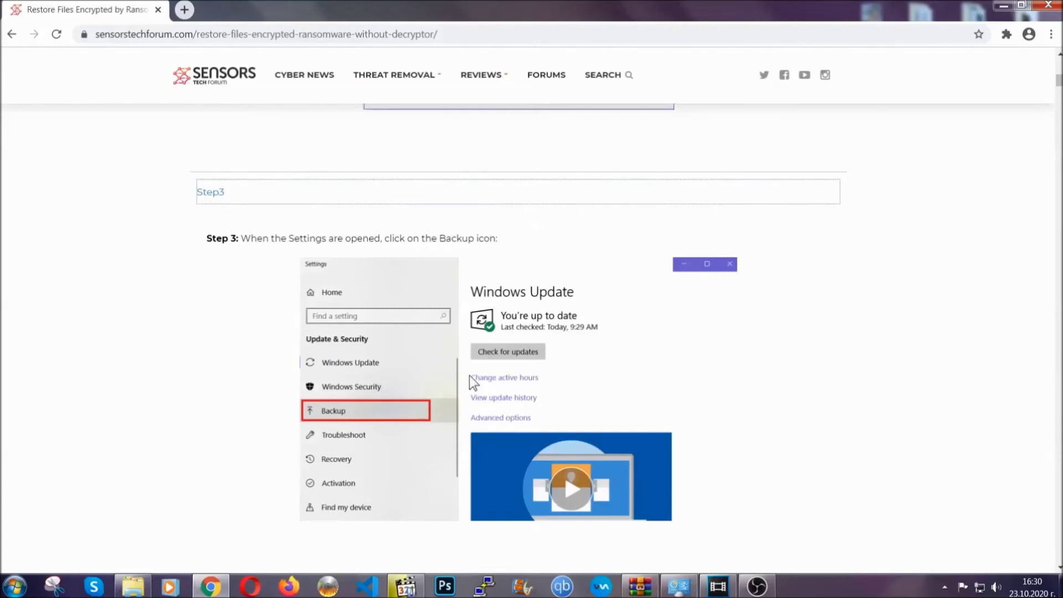
scroll(469, 376, down, 2)
scroll(468, 382, down, 6)
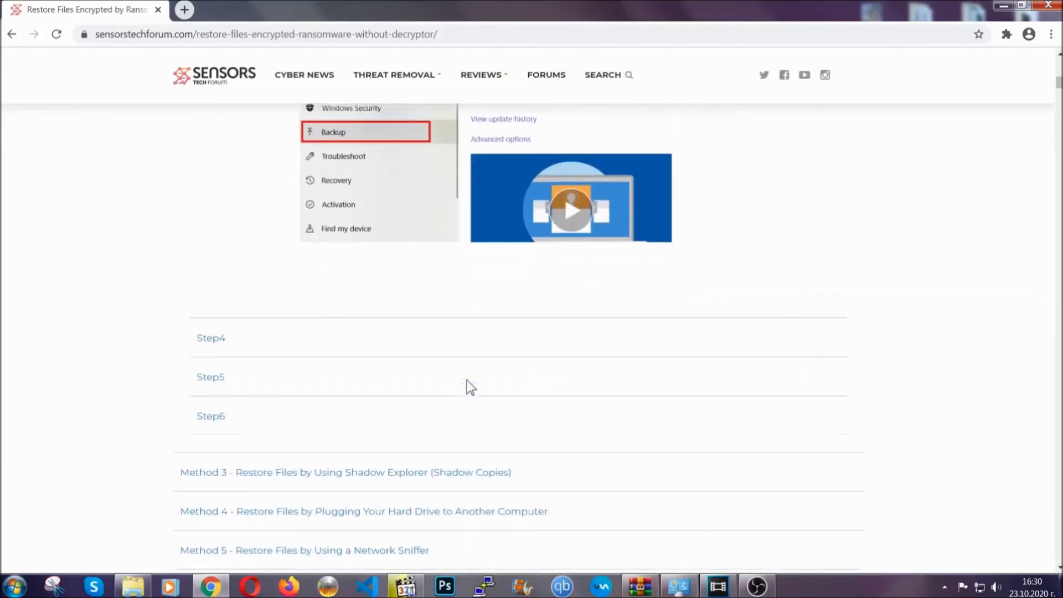
scroll(466, 380, down, 2)
Return to the top of the article and minimize Chrome to reveal the desktop.
scroll(467, 380, up, 15)
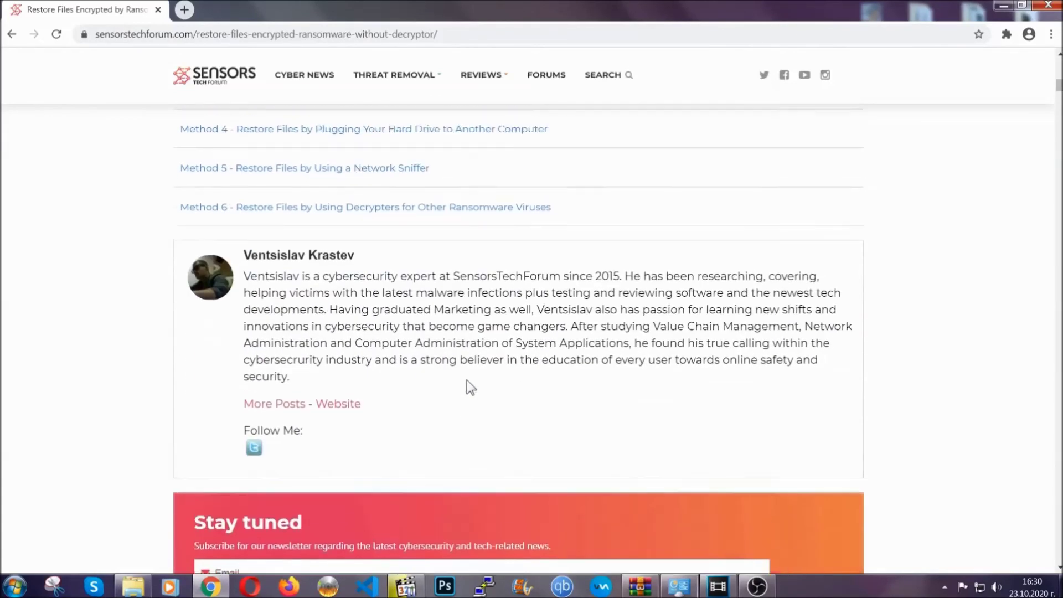
scroll(467, 398, up, 15)
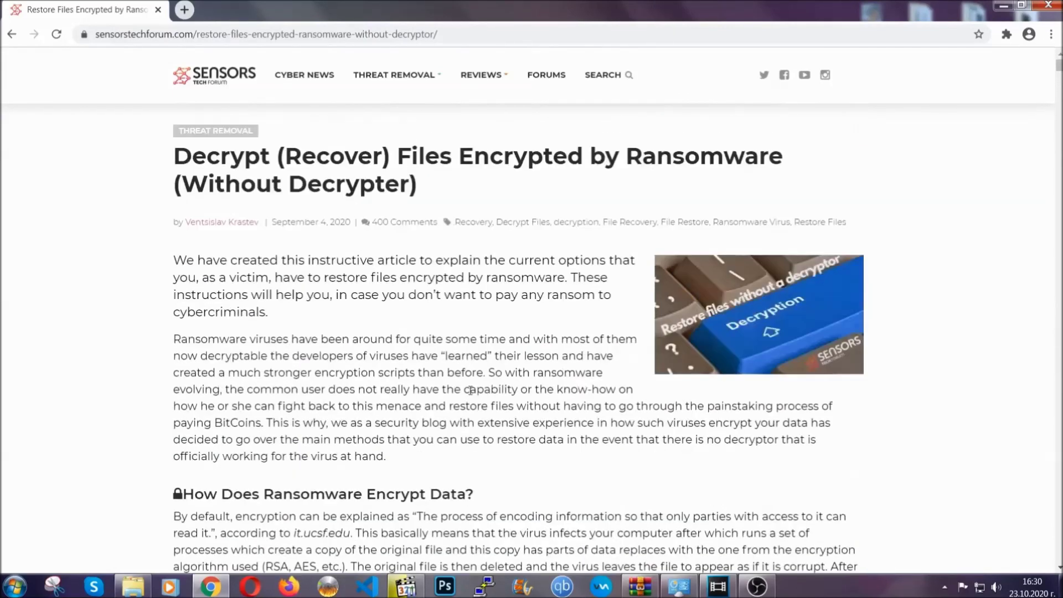
click(1002, 5)
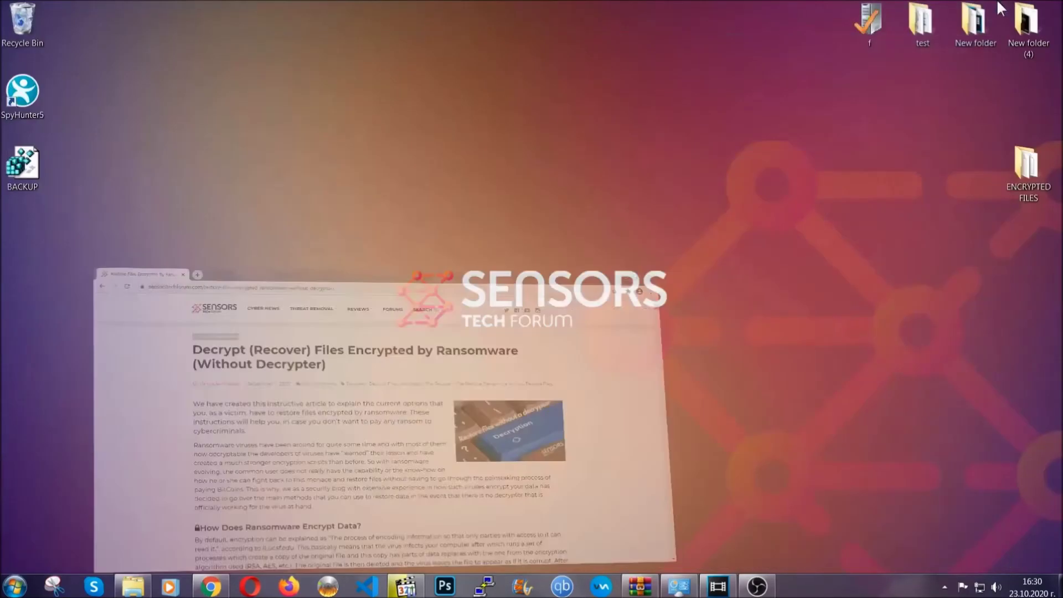